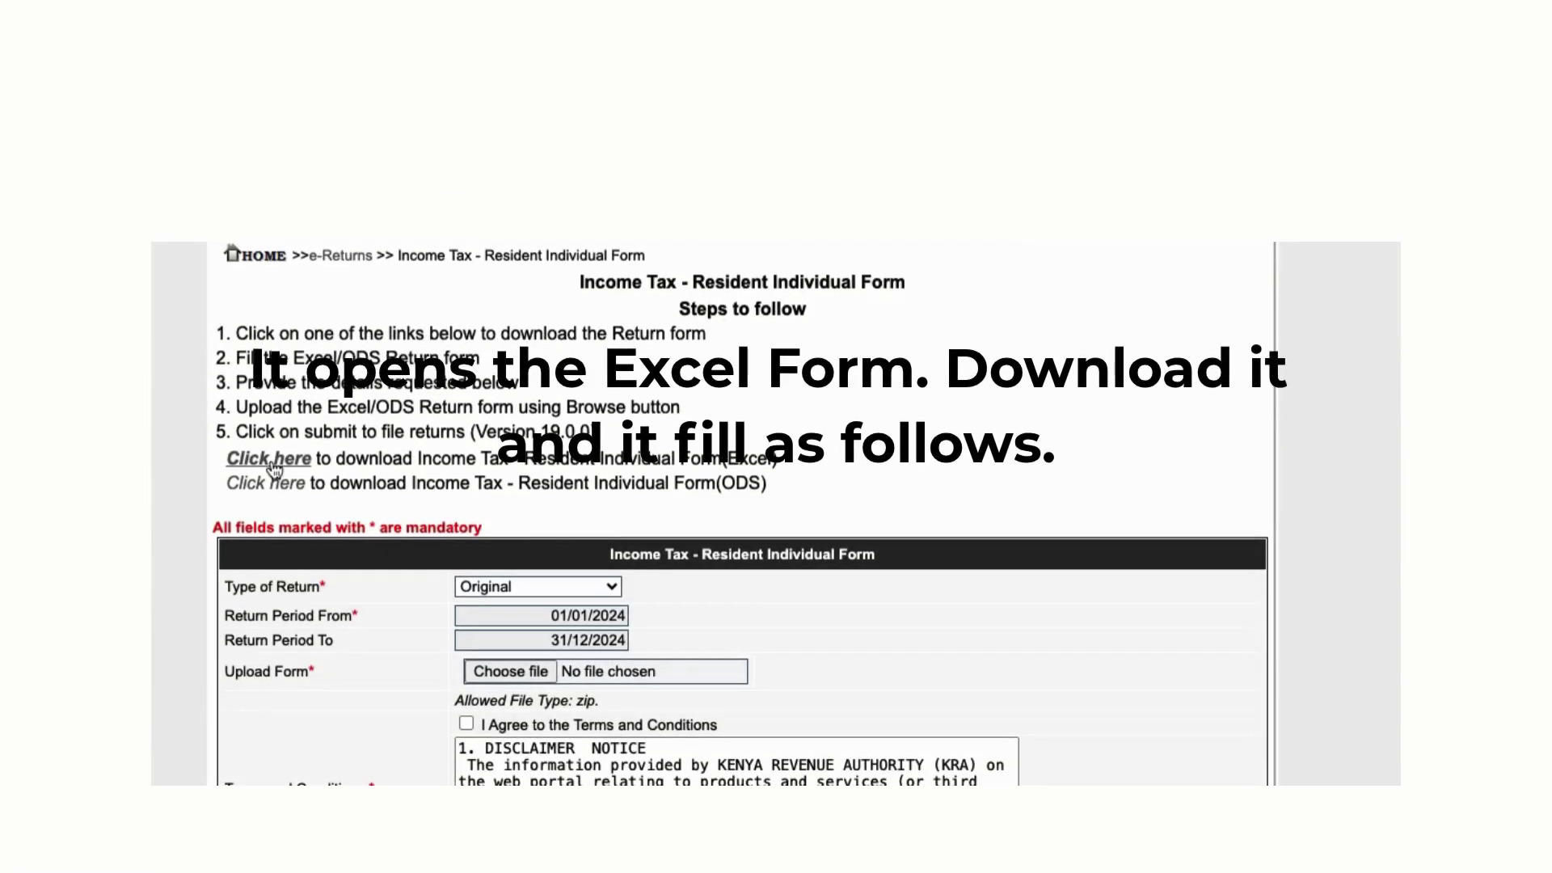
Download the Excel version of the Income Tax - Resident Individual return form.
left_click(275, 467)
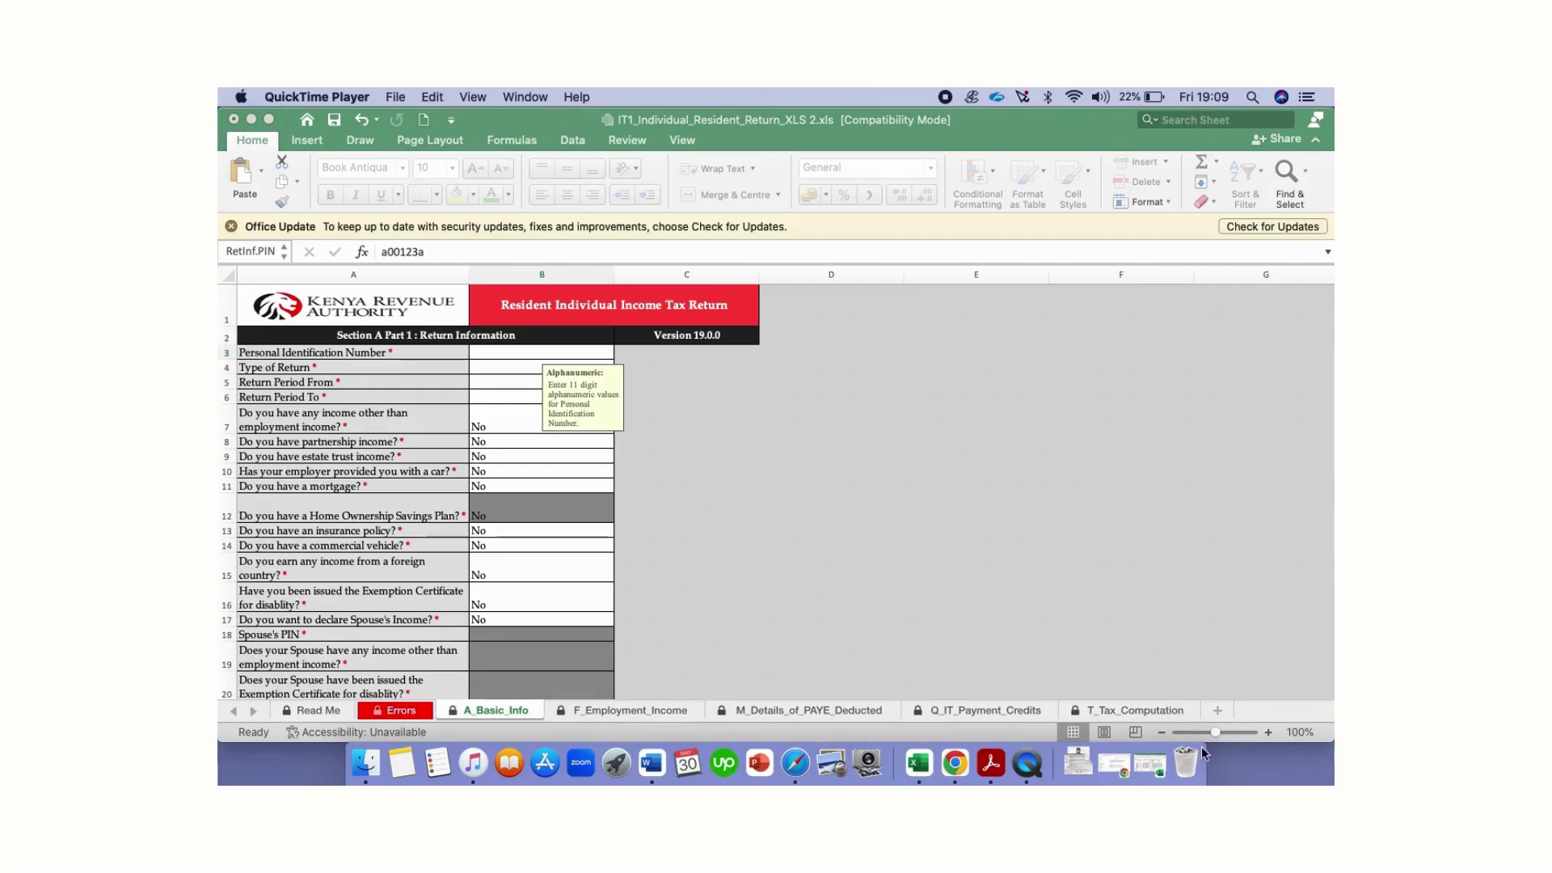
Examine the employer and employee details and annual totals in the KRA P9 workbook, and return to the tax return form.
left_click(1154, 765)
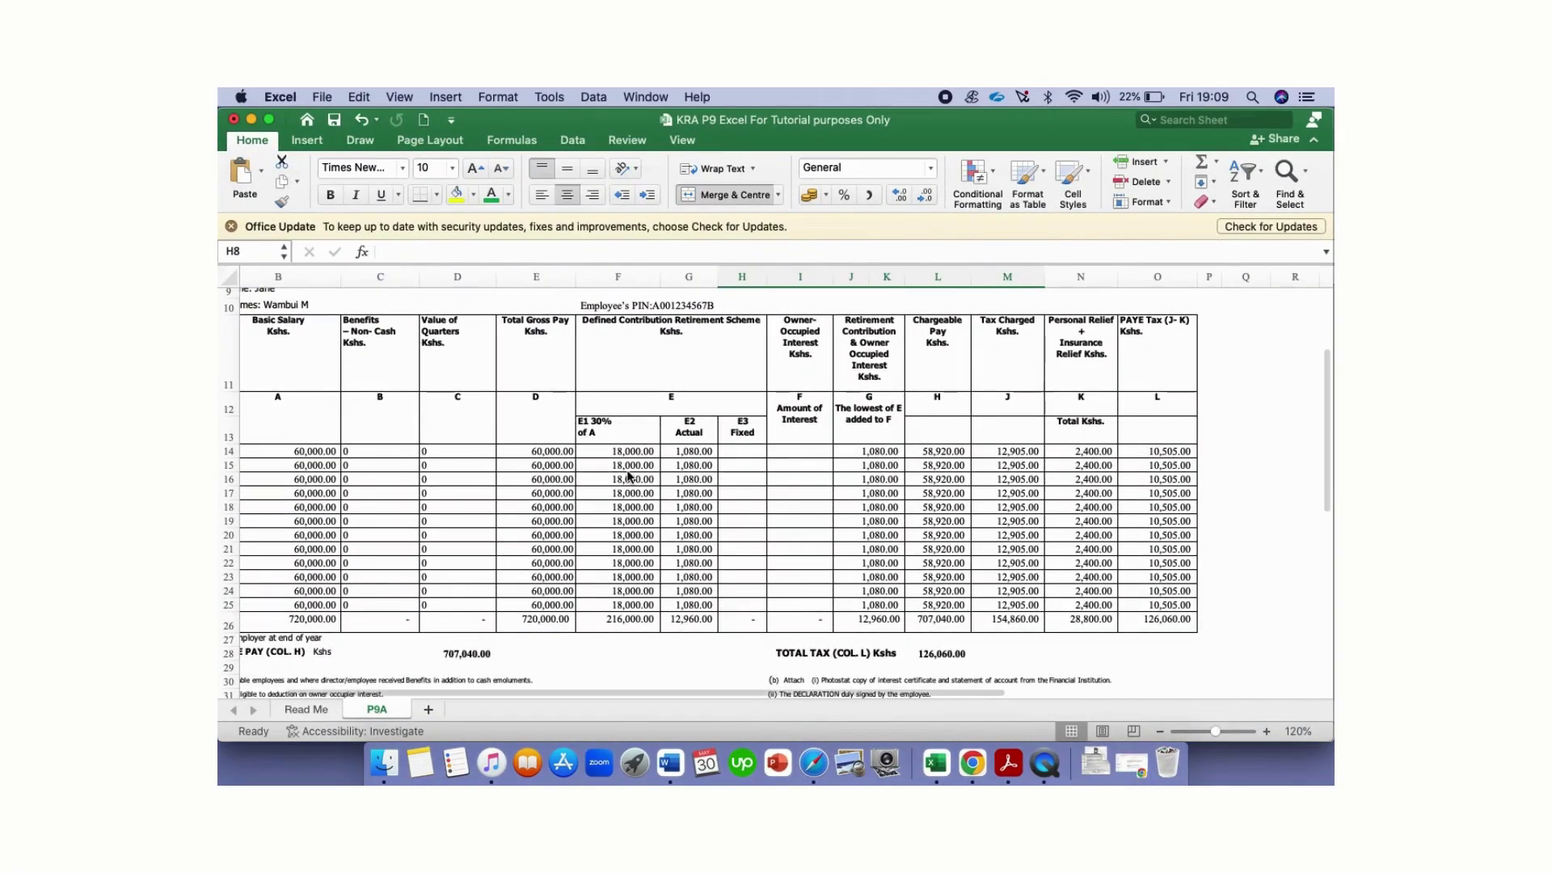
scroll(628, 477, "up", 3)
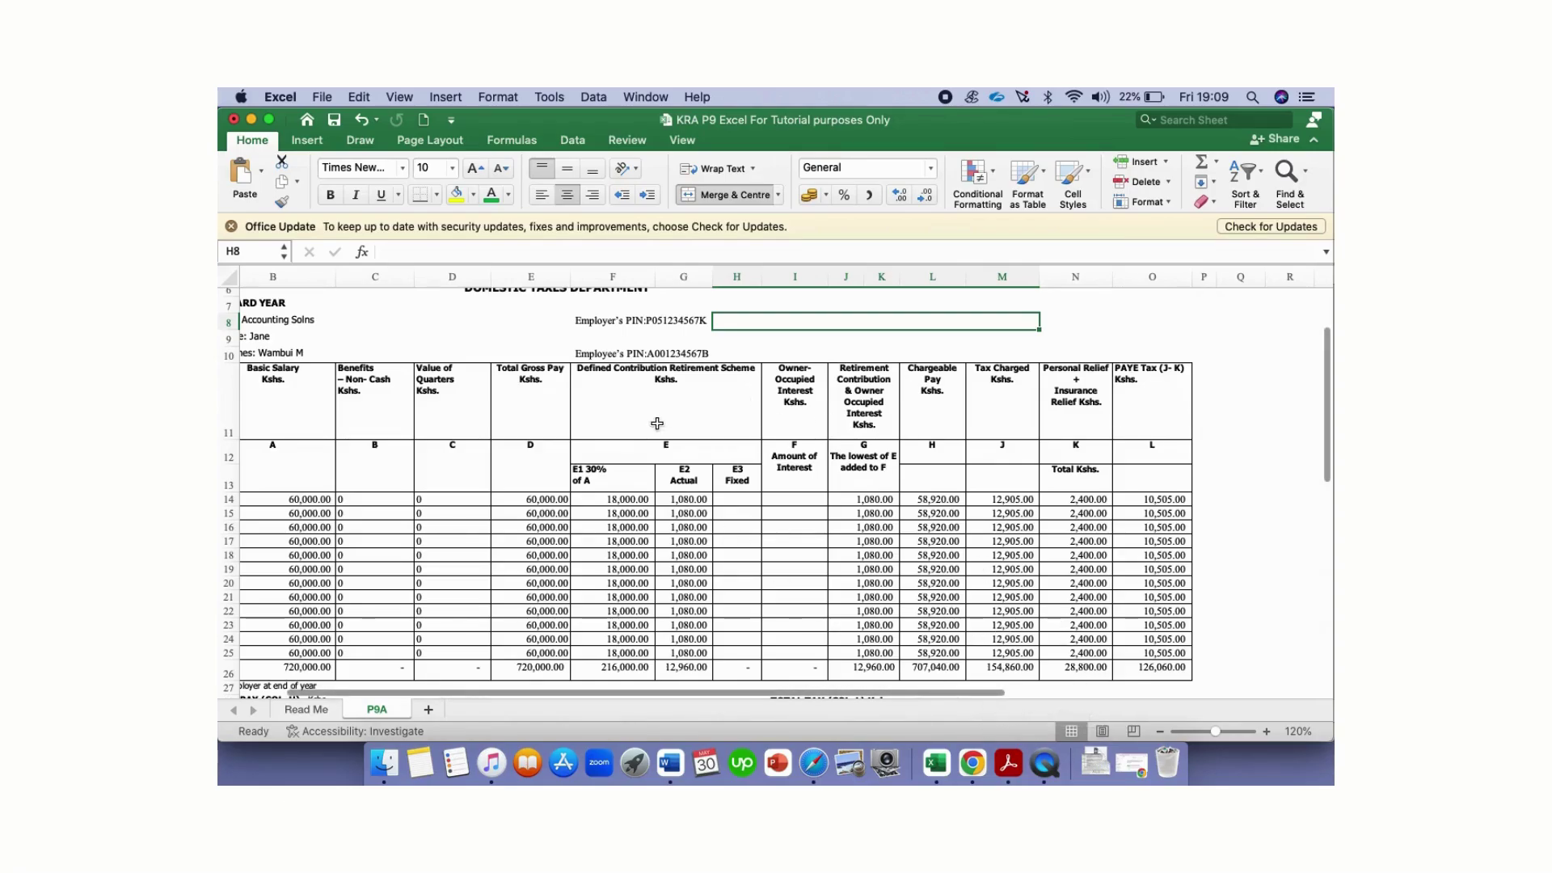
left_click(251, 119)
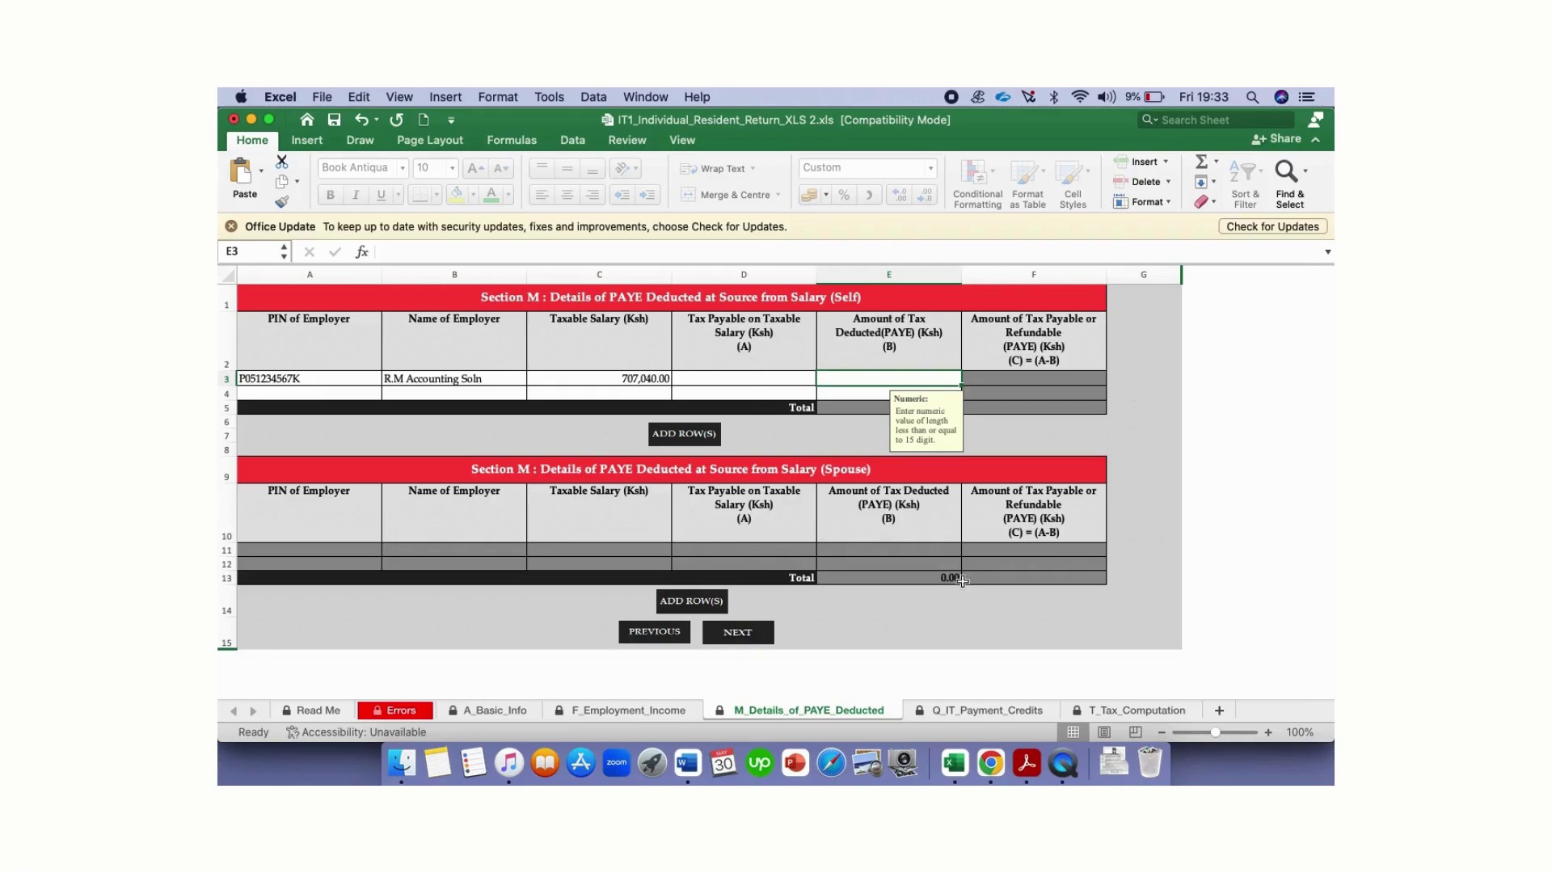
Check the P9's tax charged total and enter 149512 as Tax Payable on Taxable Salary for the employer in Section M (Self).
left_click(251, 119)
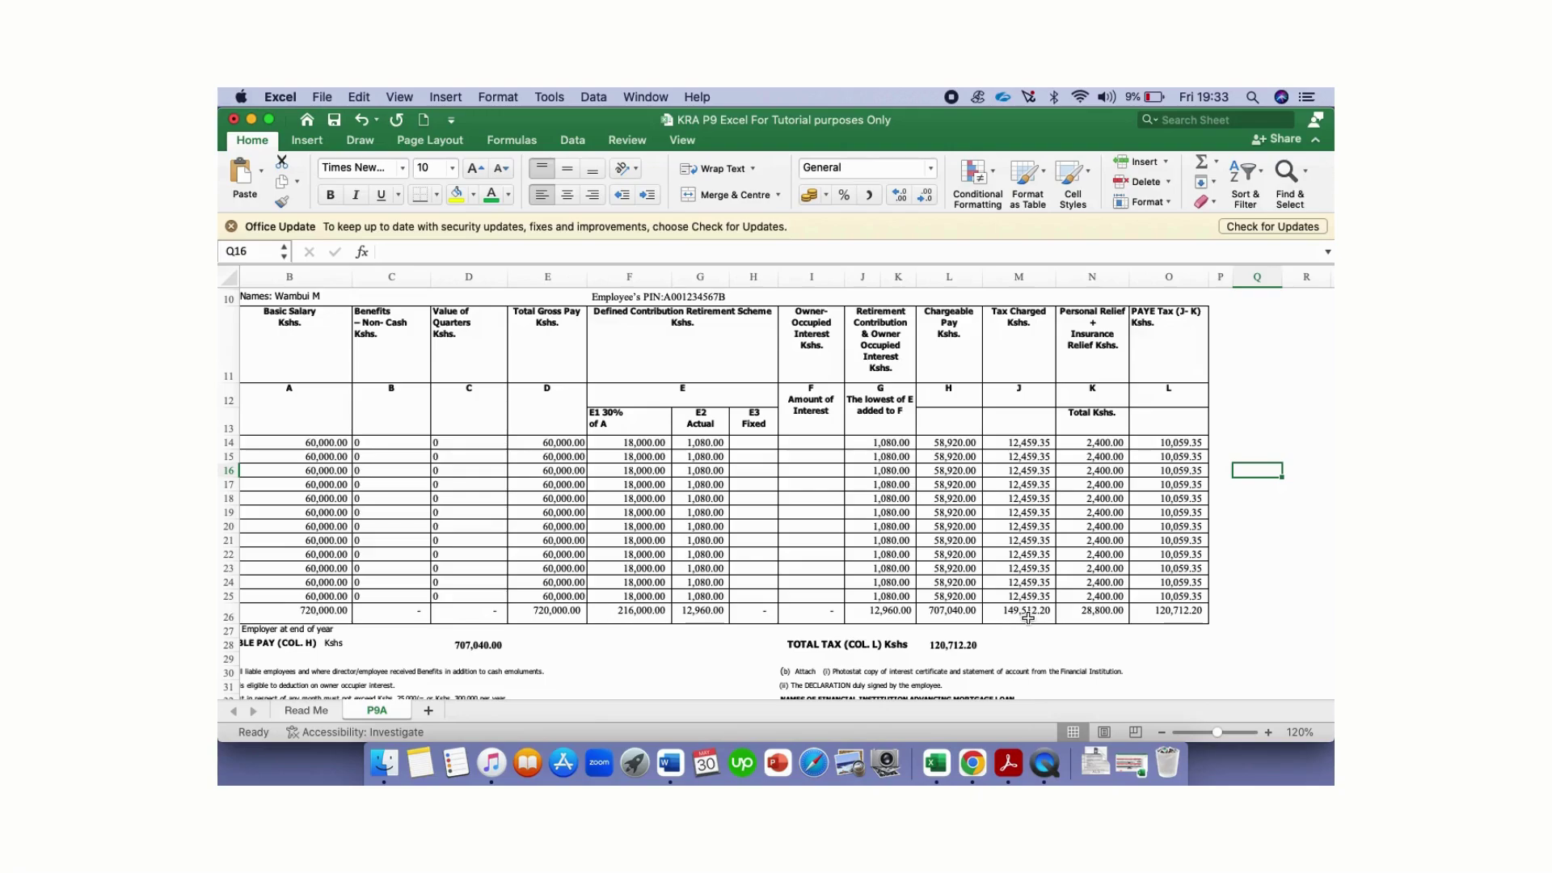
left_click(1128, 766)
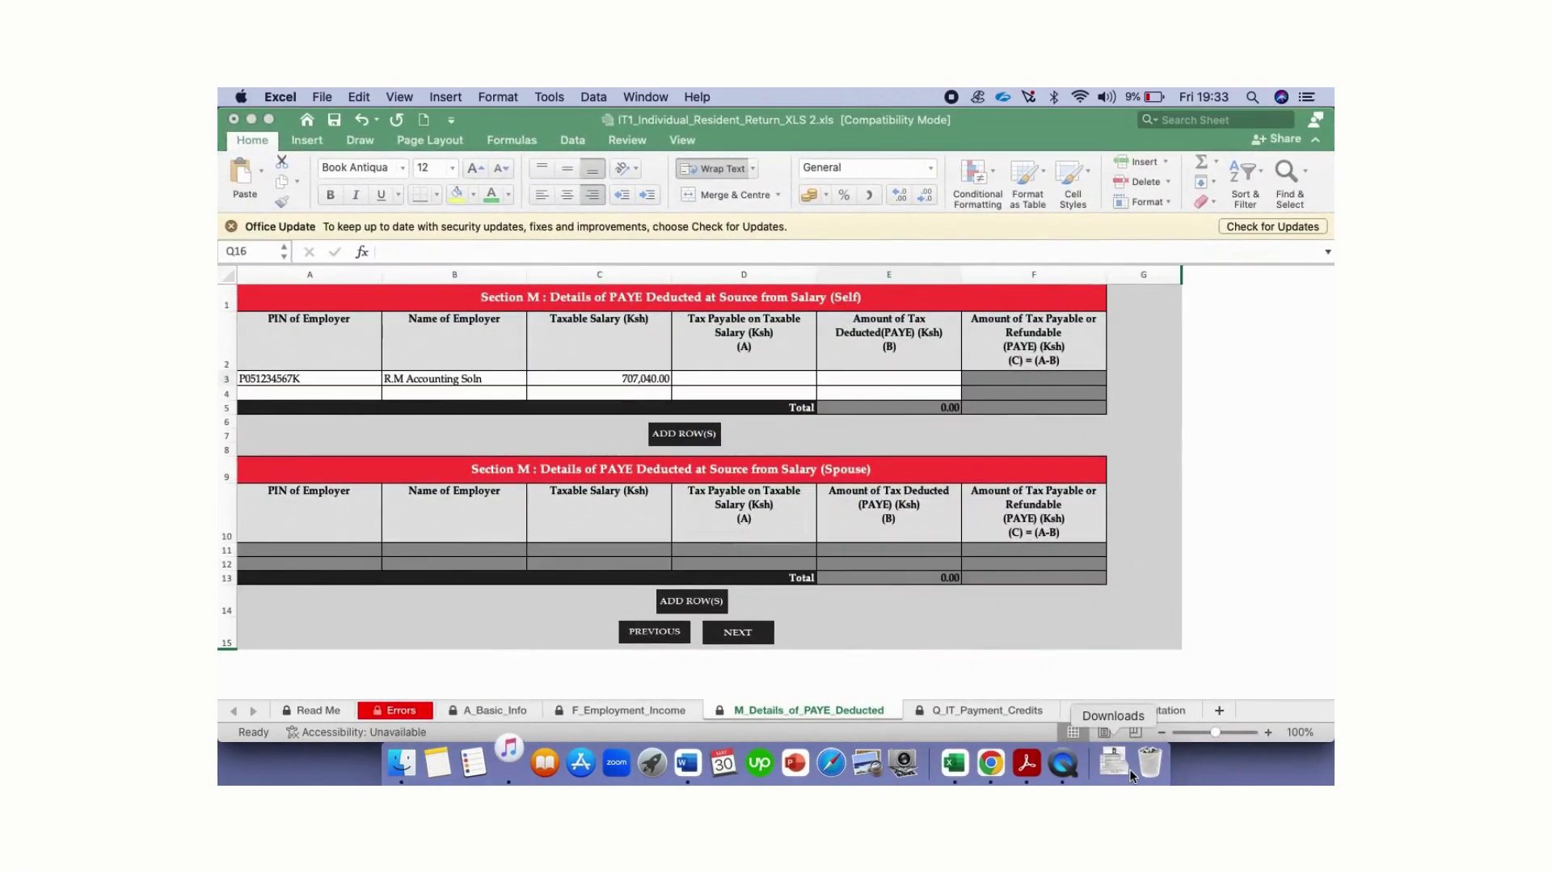
left_click(897, 715)
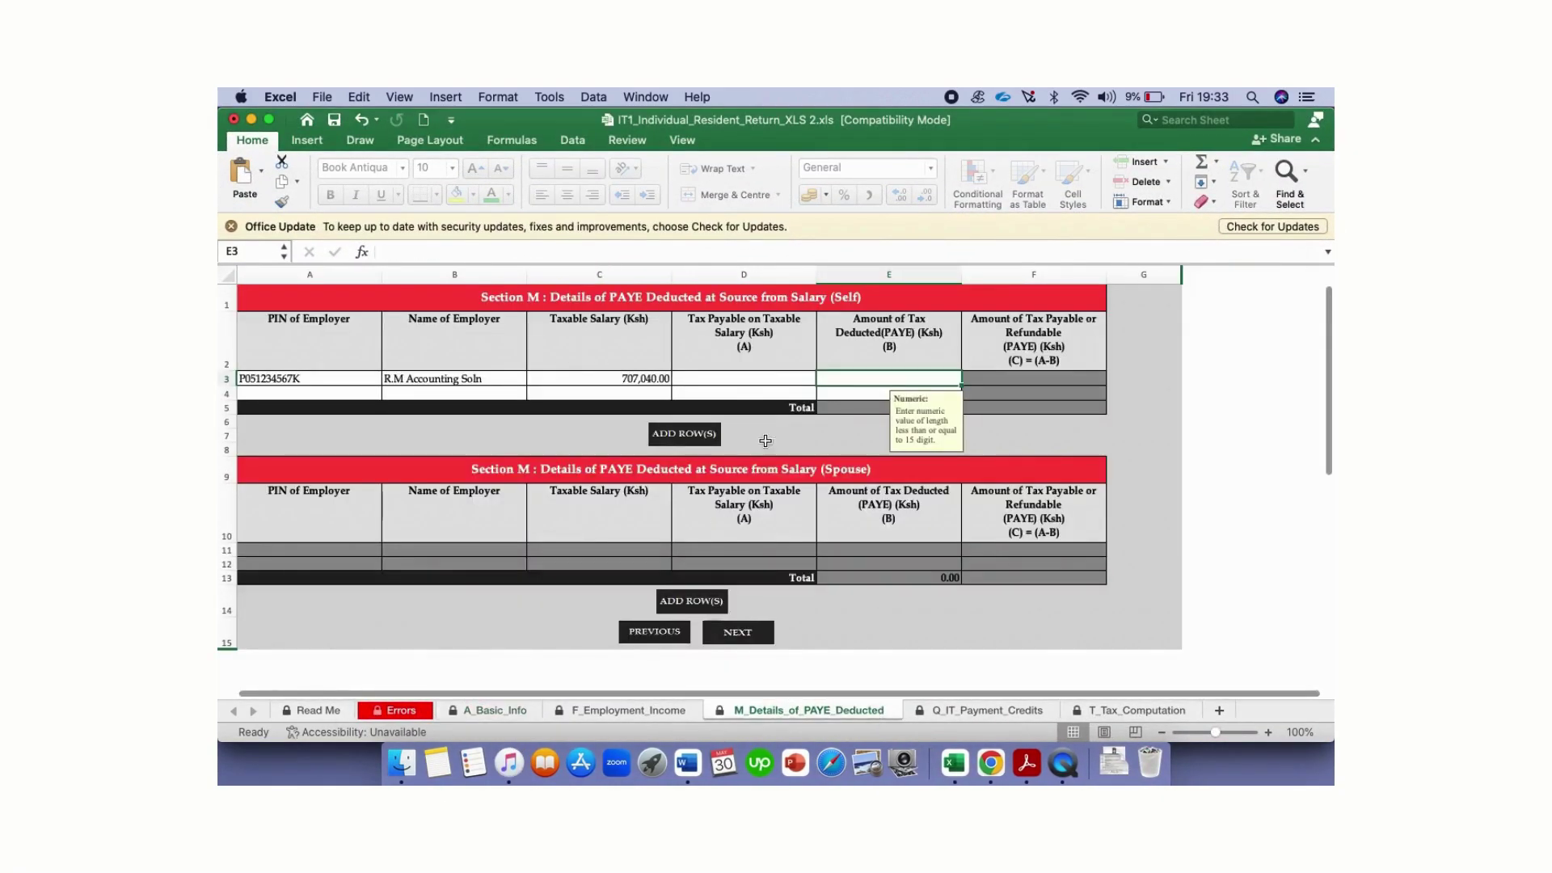
left_click(751, 379)
type("149512")
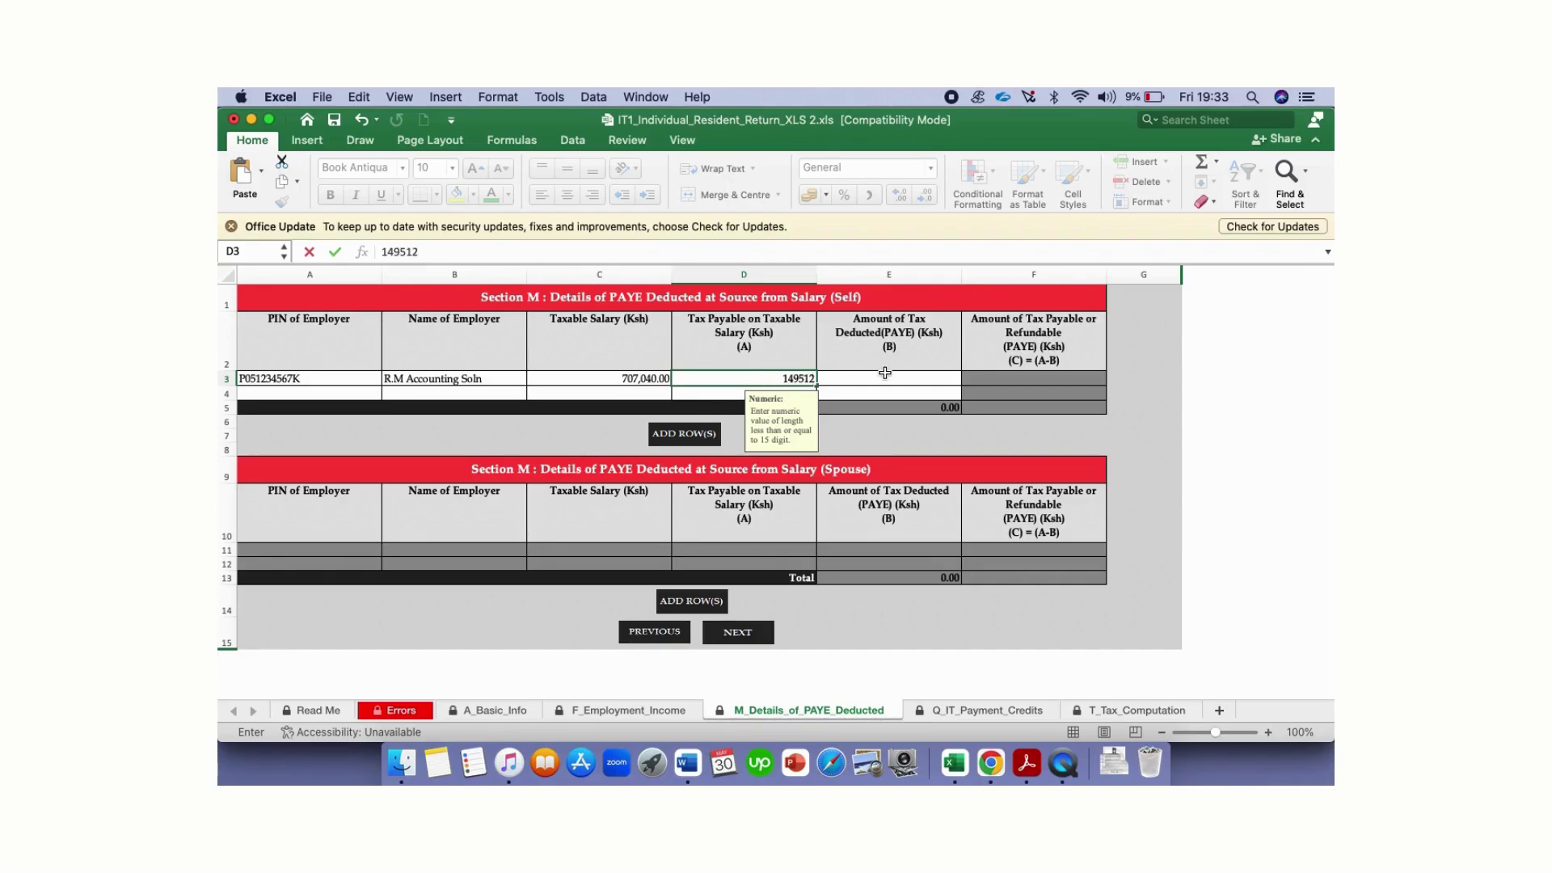
left_click(886, 377)
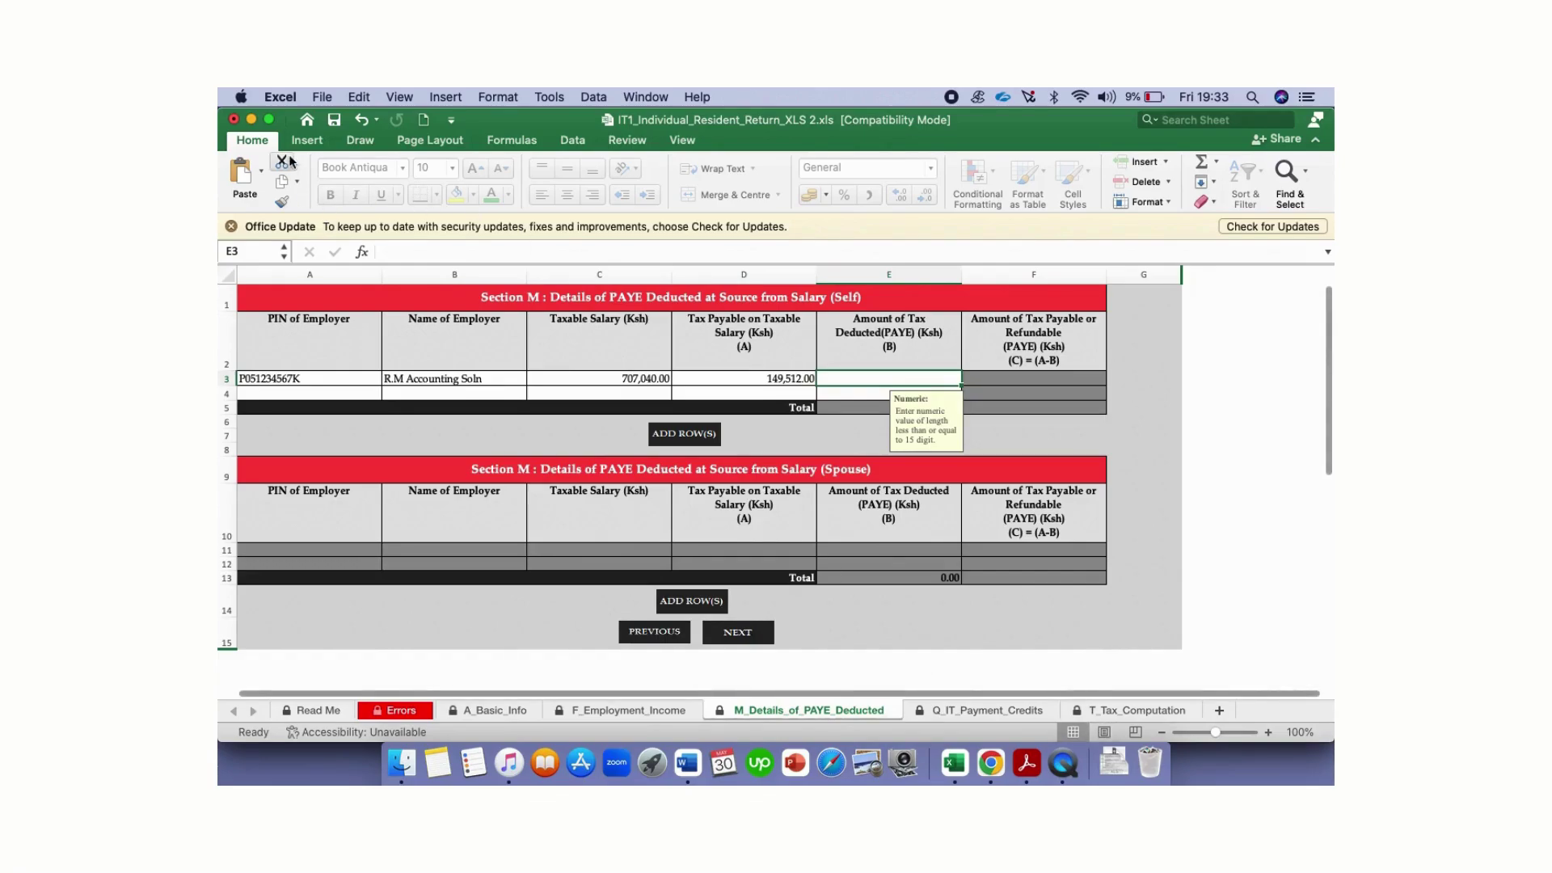
Check the P9's PAYE tax total and enter 120712 as the Amount of Tax Deducted (PAYE) in the same Section M row.
key("super+m")
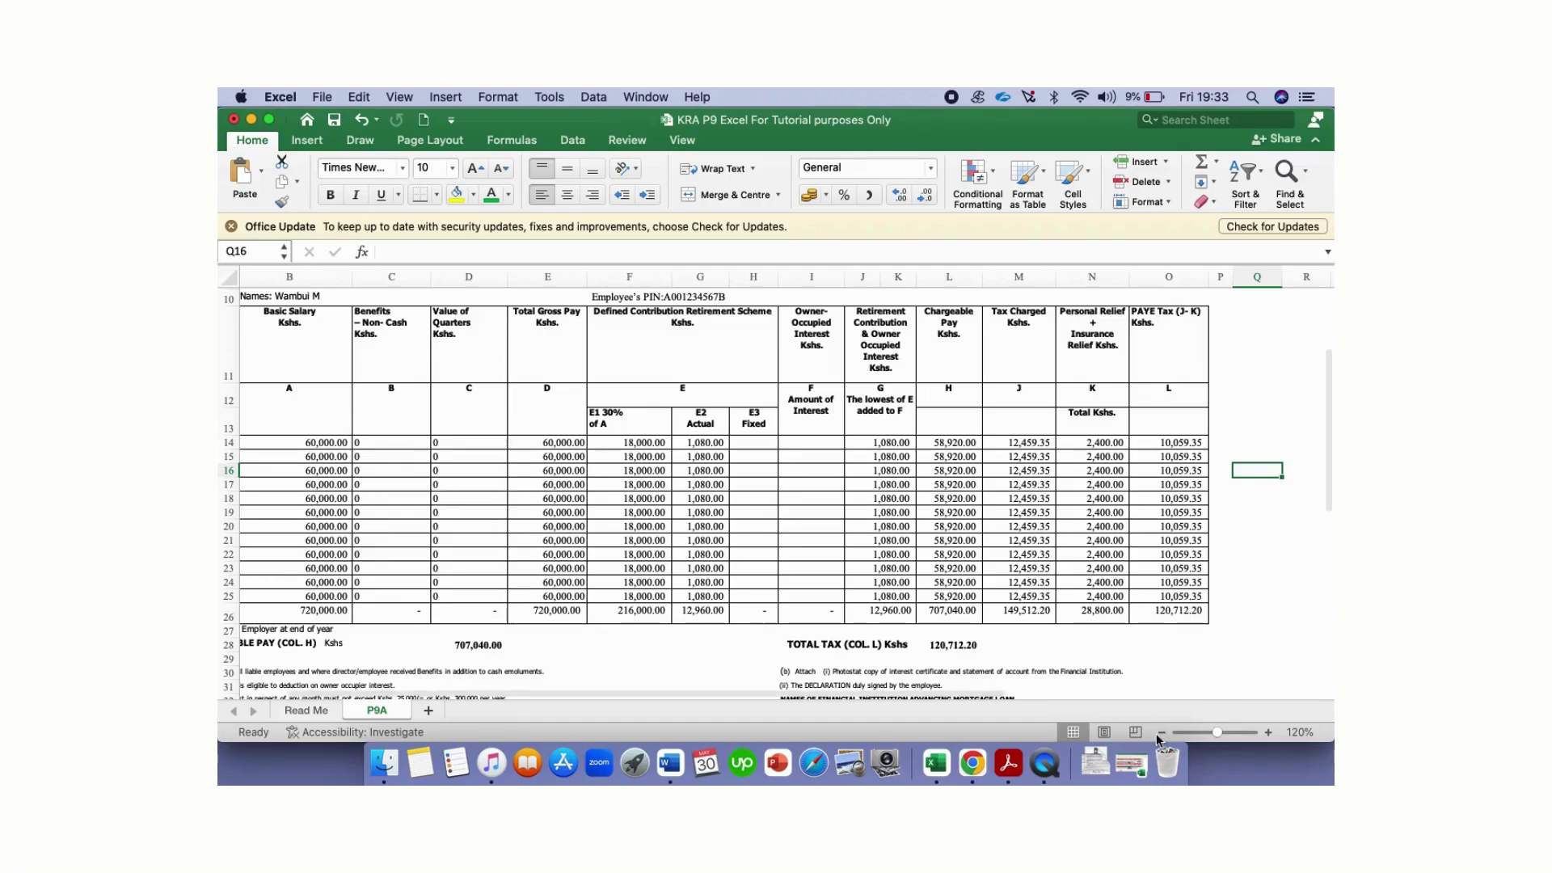
left_click(1129, 760)
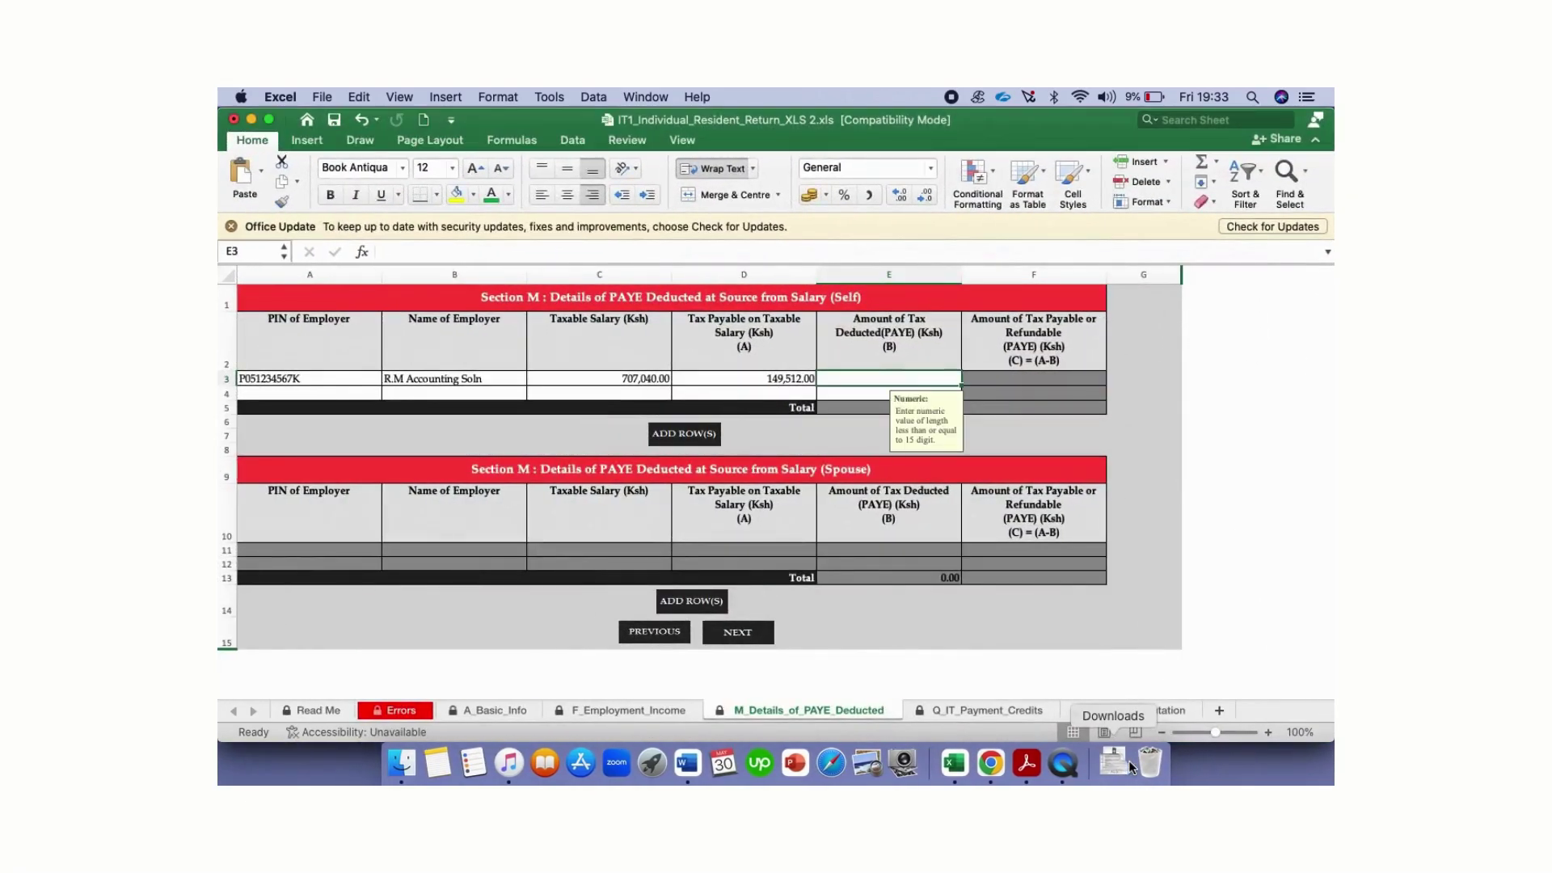
left_click(855, 710)
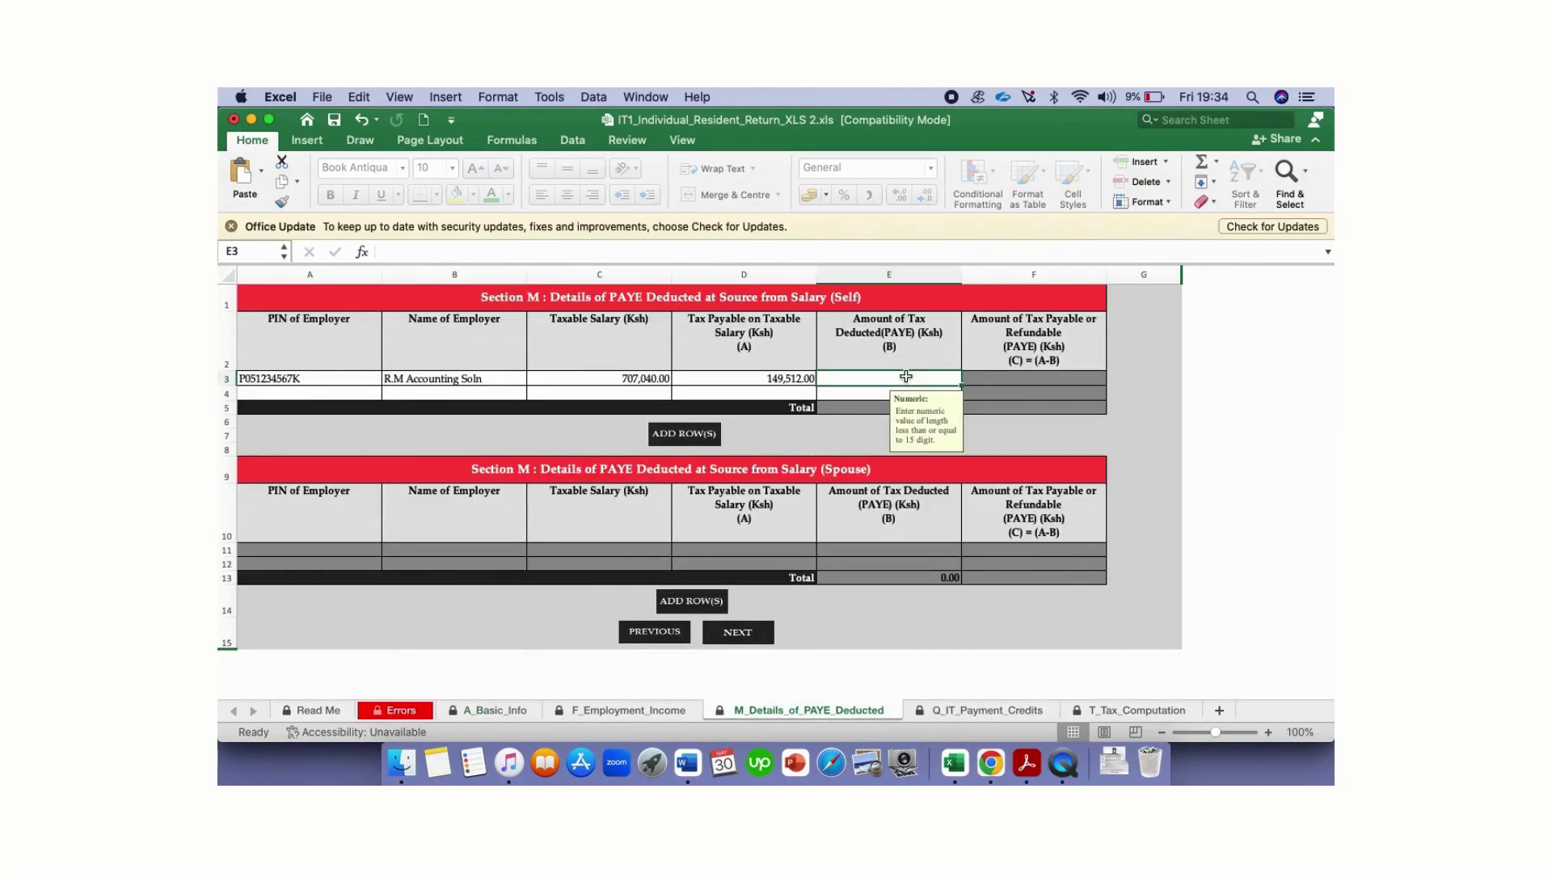
type("120712")
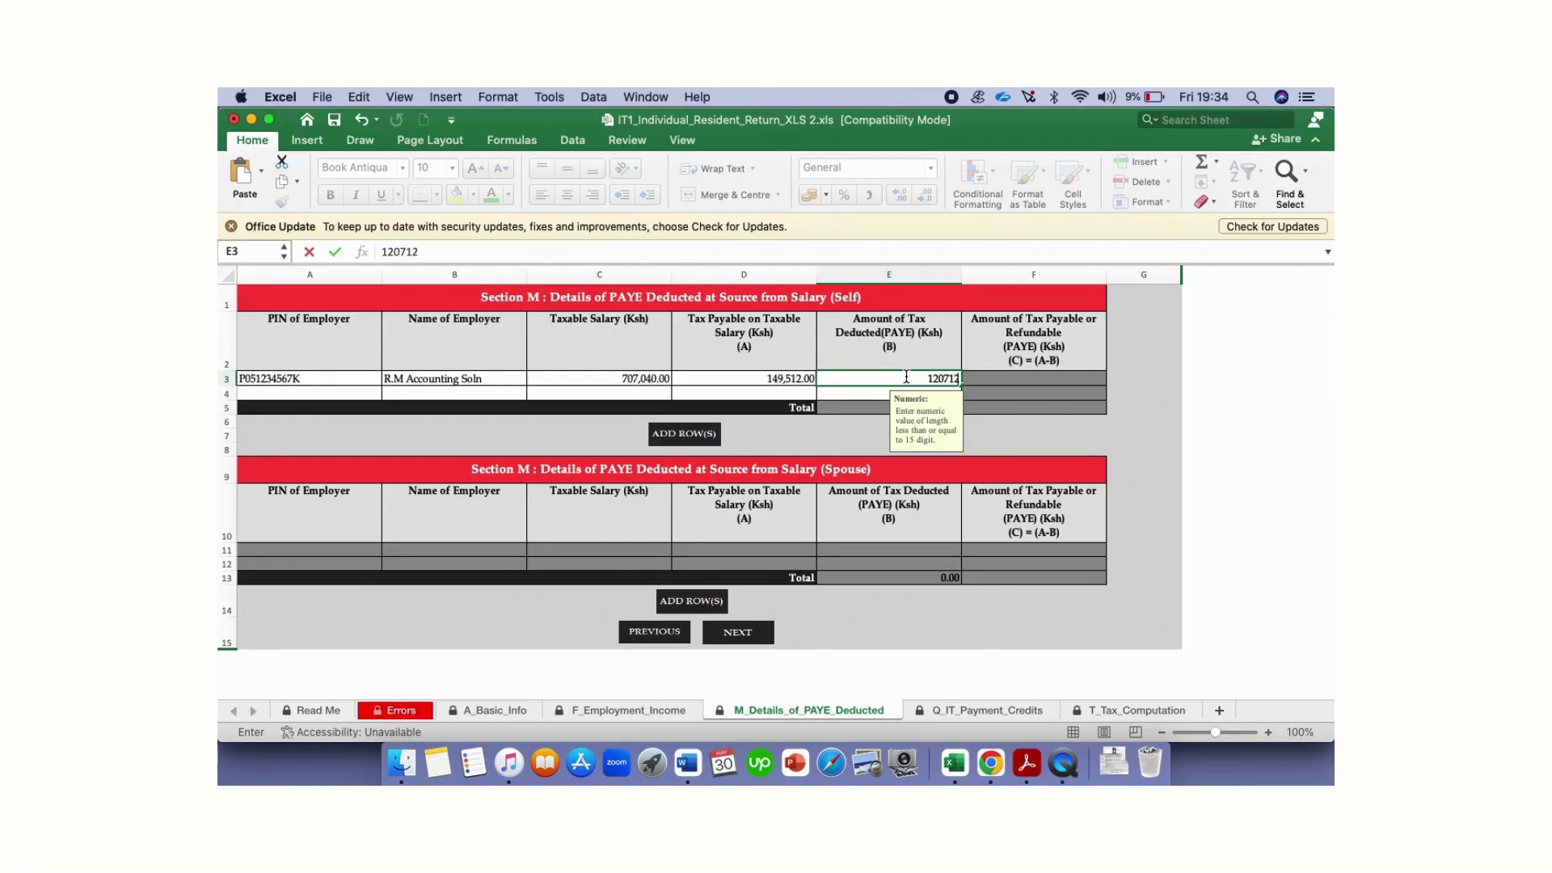
left_click(1008, 376)
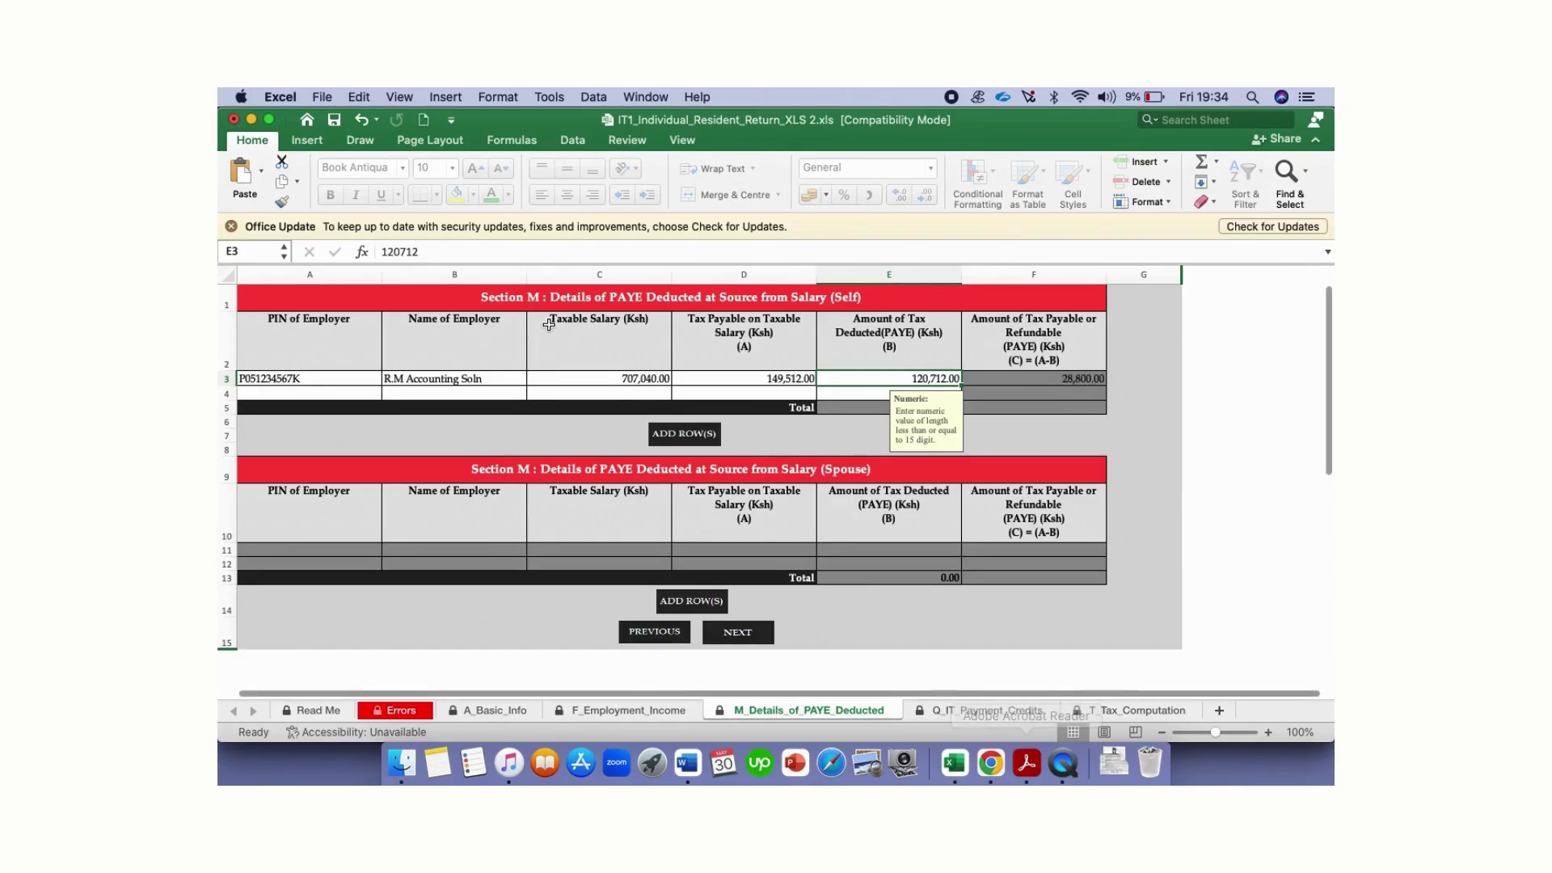
Compare the P9's personal relief total with the tax payable or refundable amount on the PAYE deducted sheet.
left_click(251, 121)
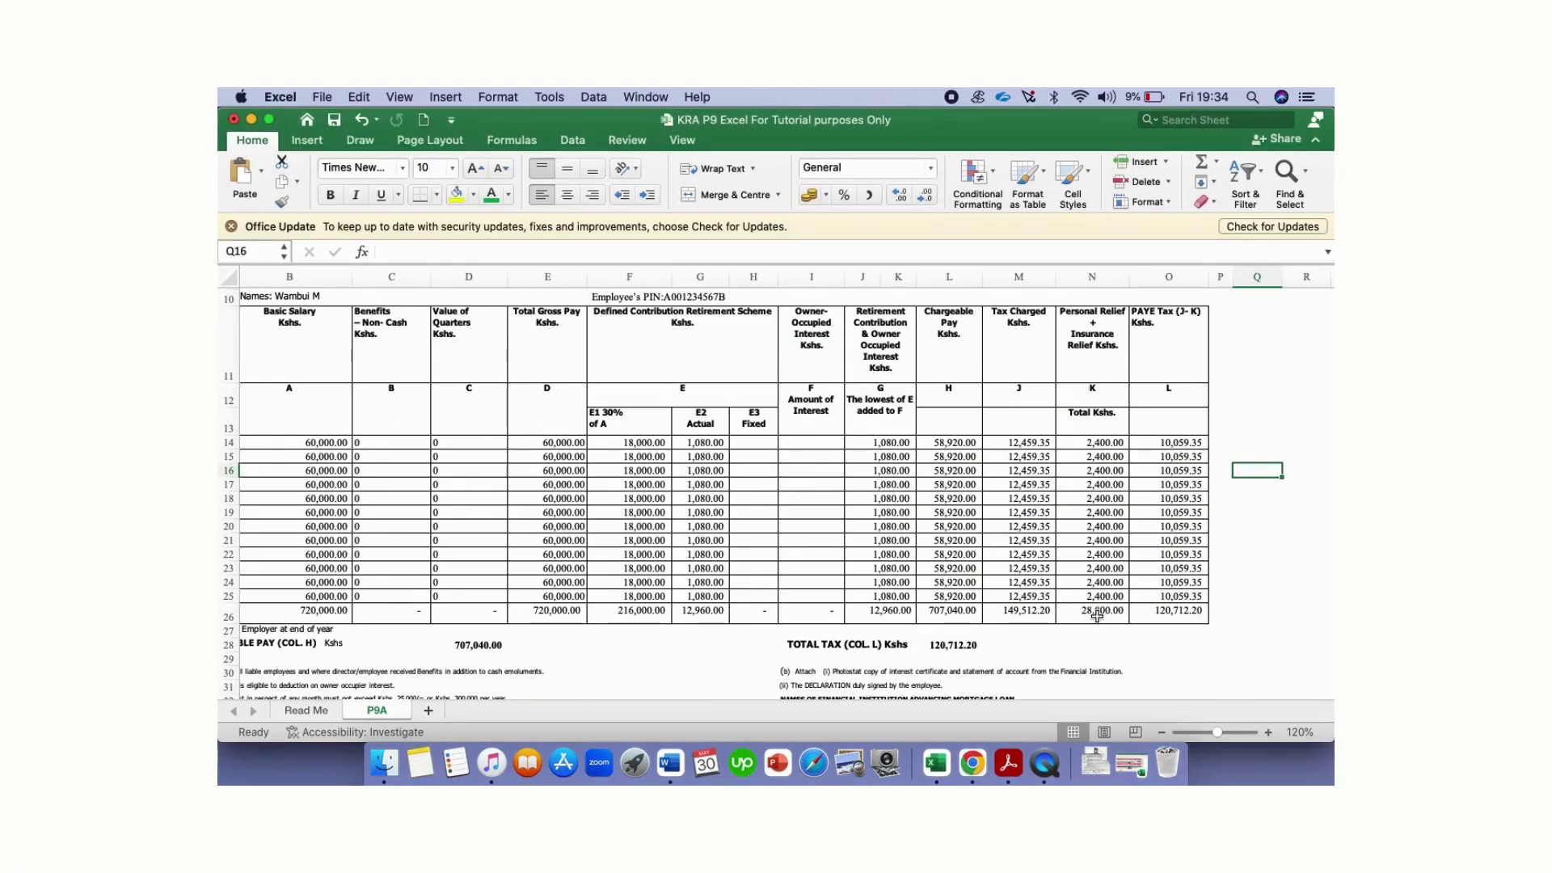
left_click(1129, 763)
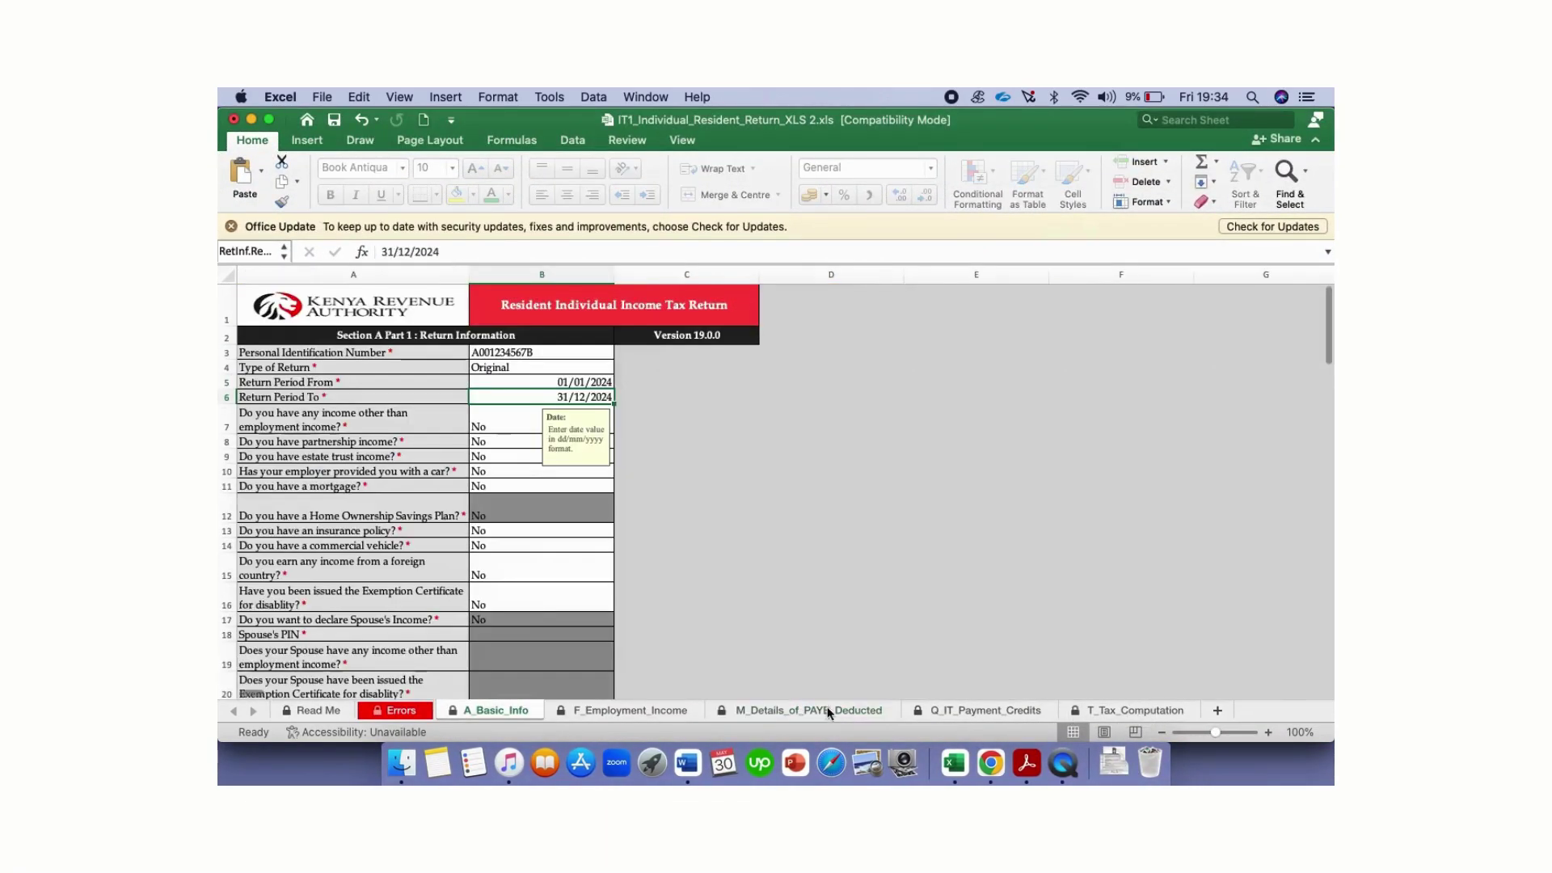
left_click(842, 707)
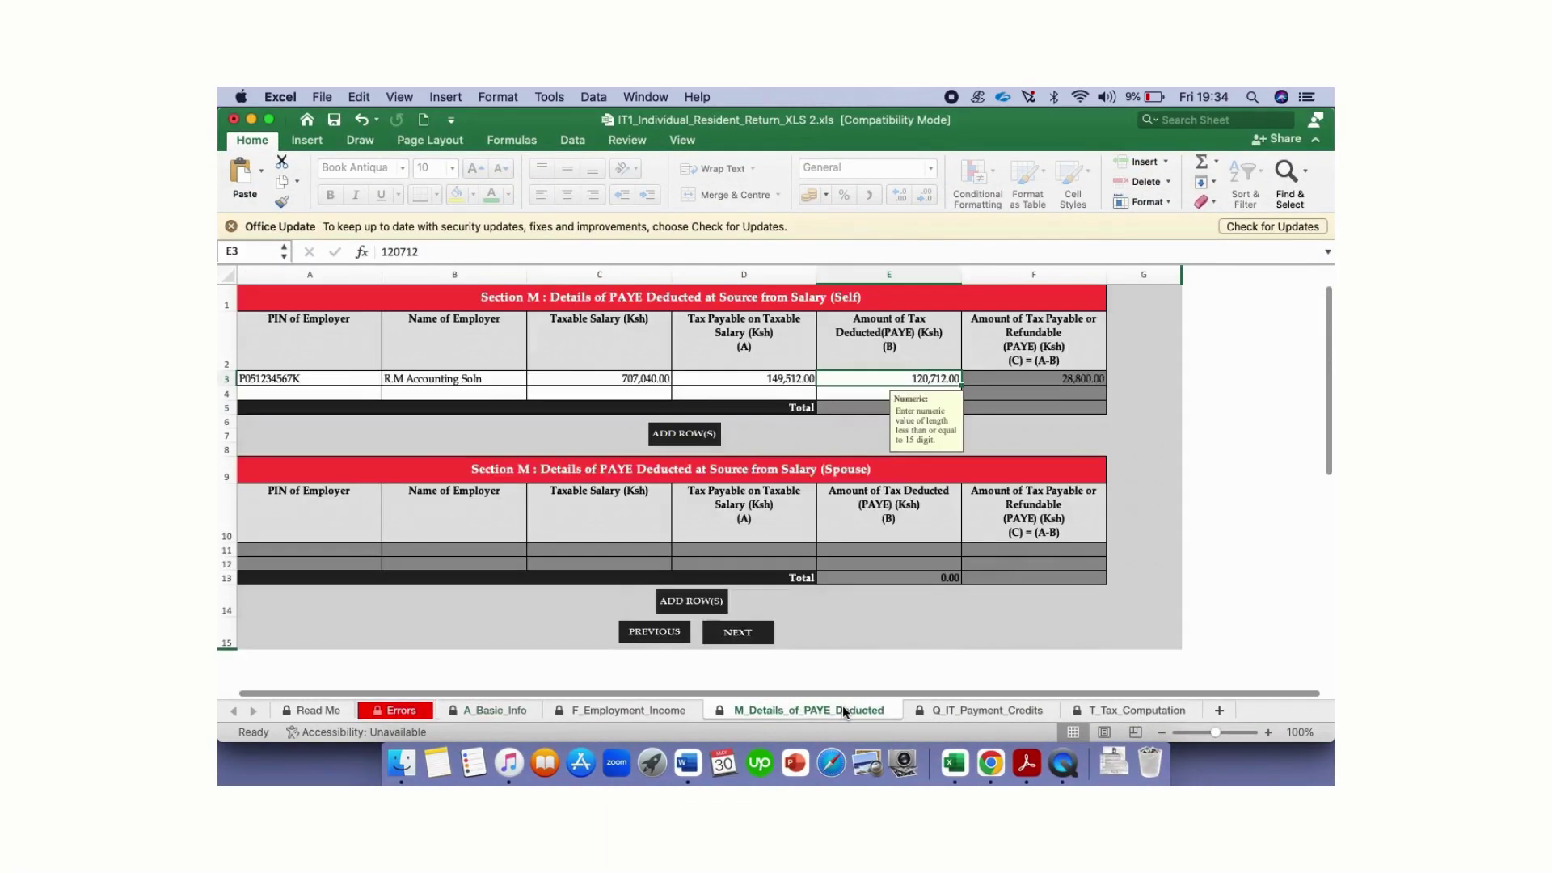
Leave the income tax payment credits section blank and proceed to the Section T tax computation.
left_click(743, 636)
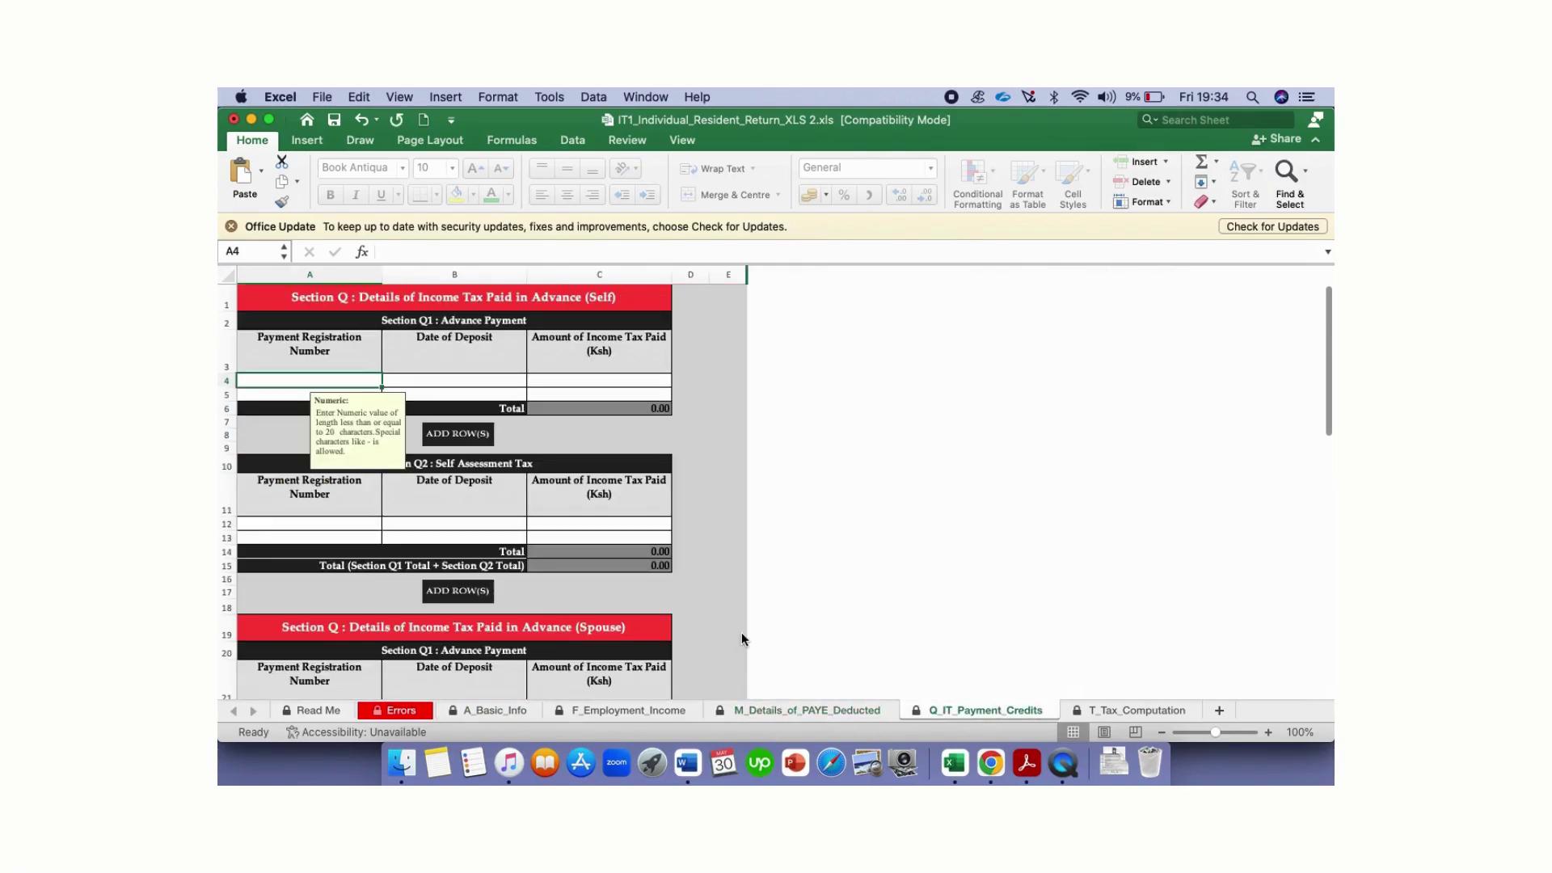
scroll(741, 607, "down", 2)
scroll(740, 607, "down", 10)
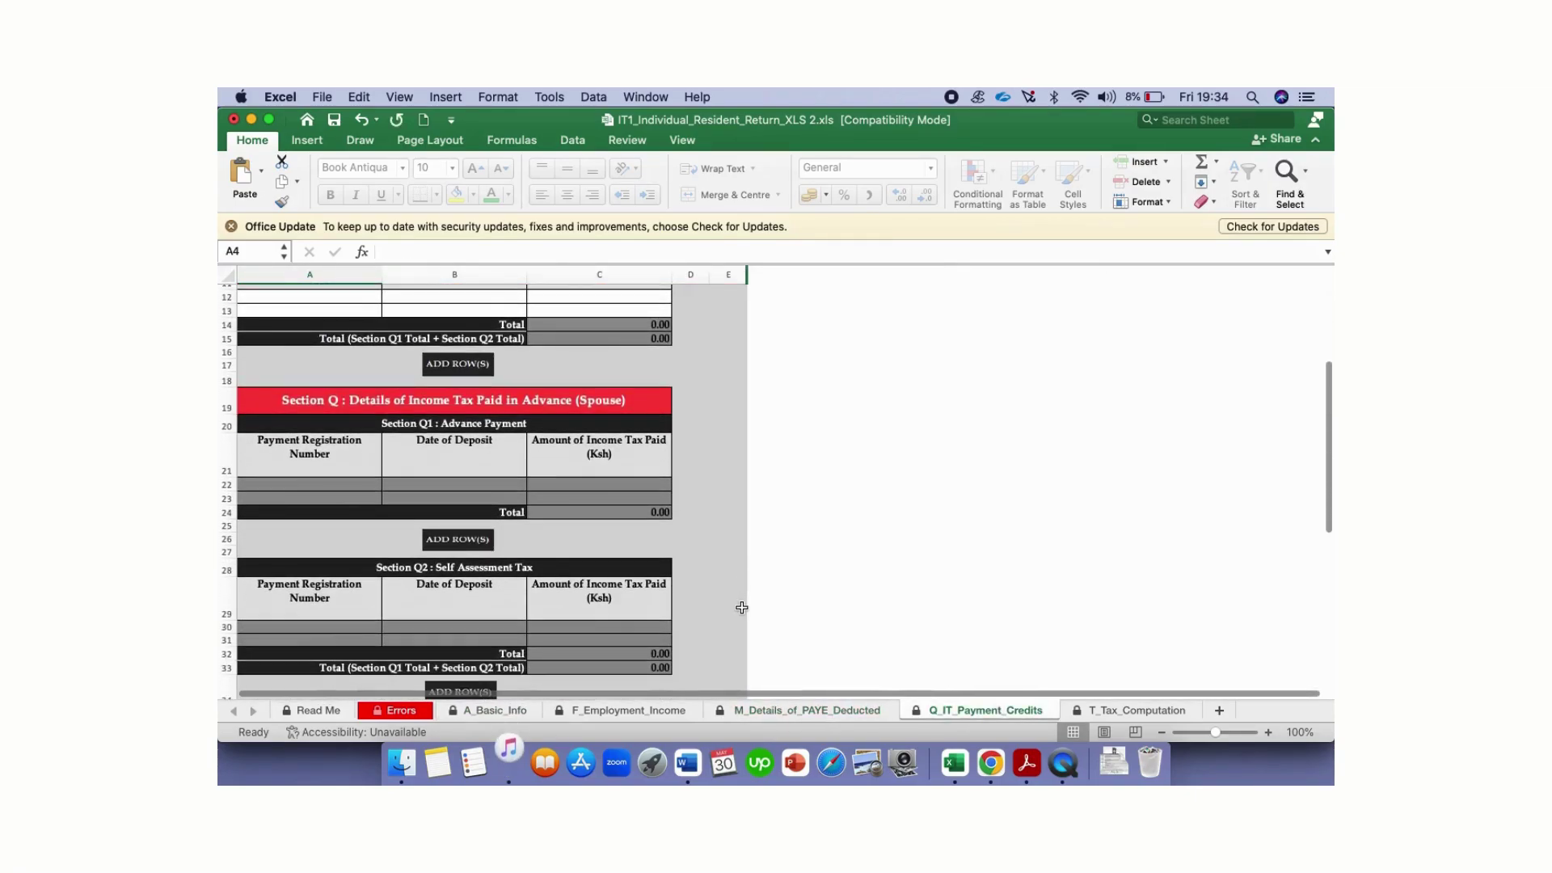
left_click(502, 573)
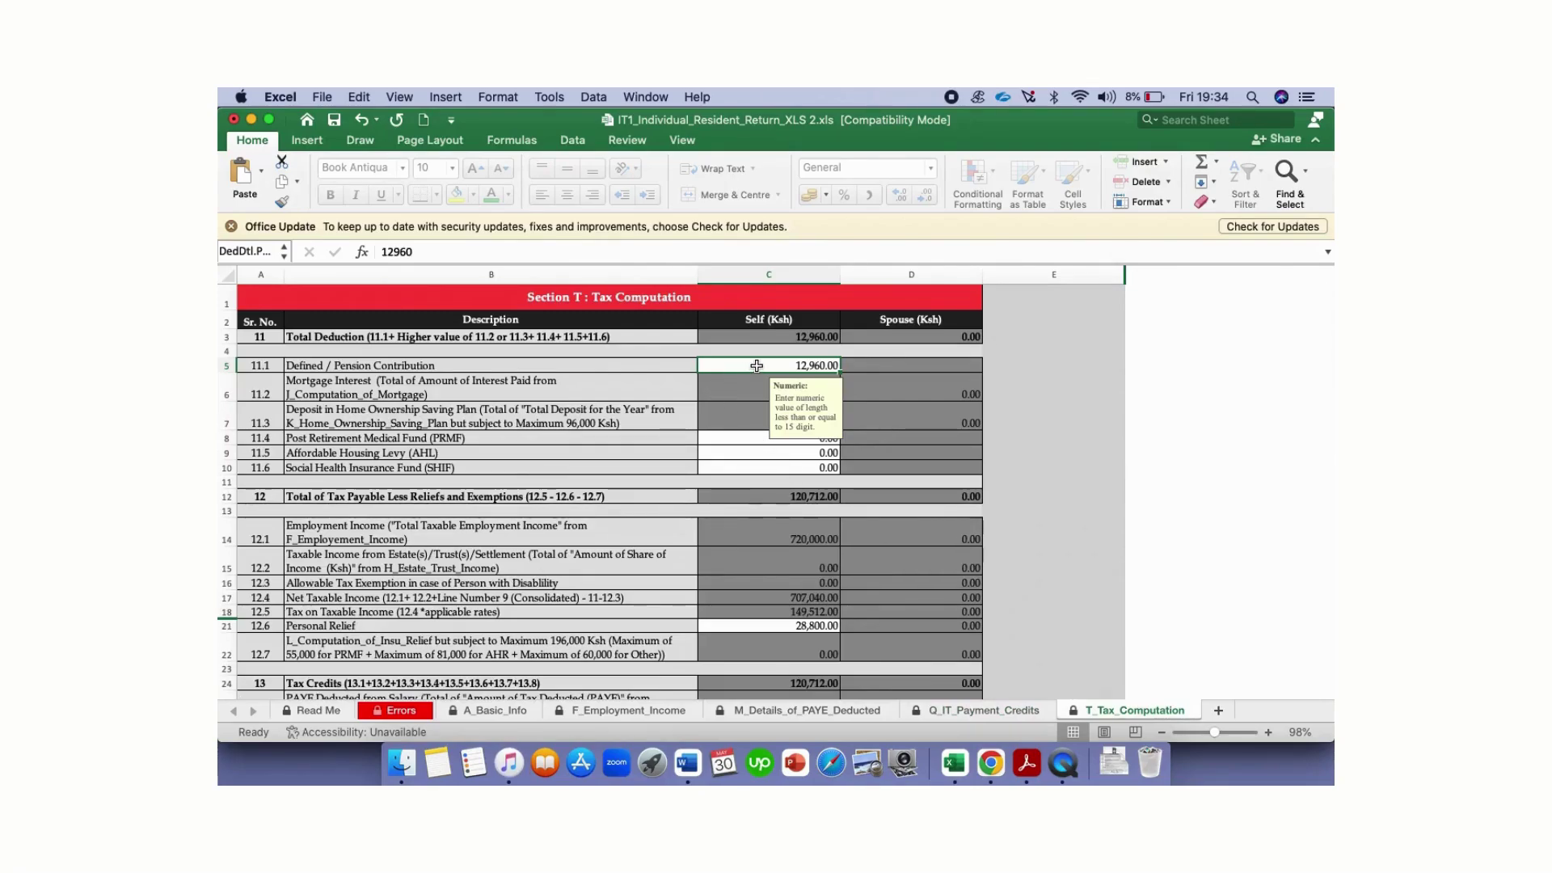
Clear the Self Defined / Pension Contribution, check the retirement contribution total in the P9, and enter 12960 for it.
key("Delete")
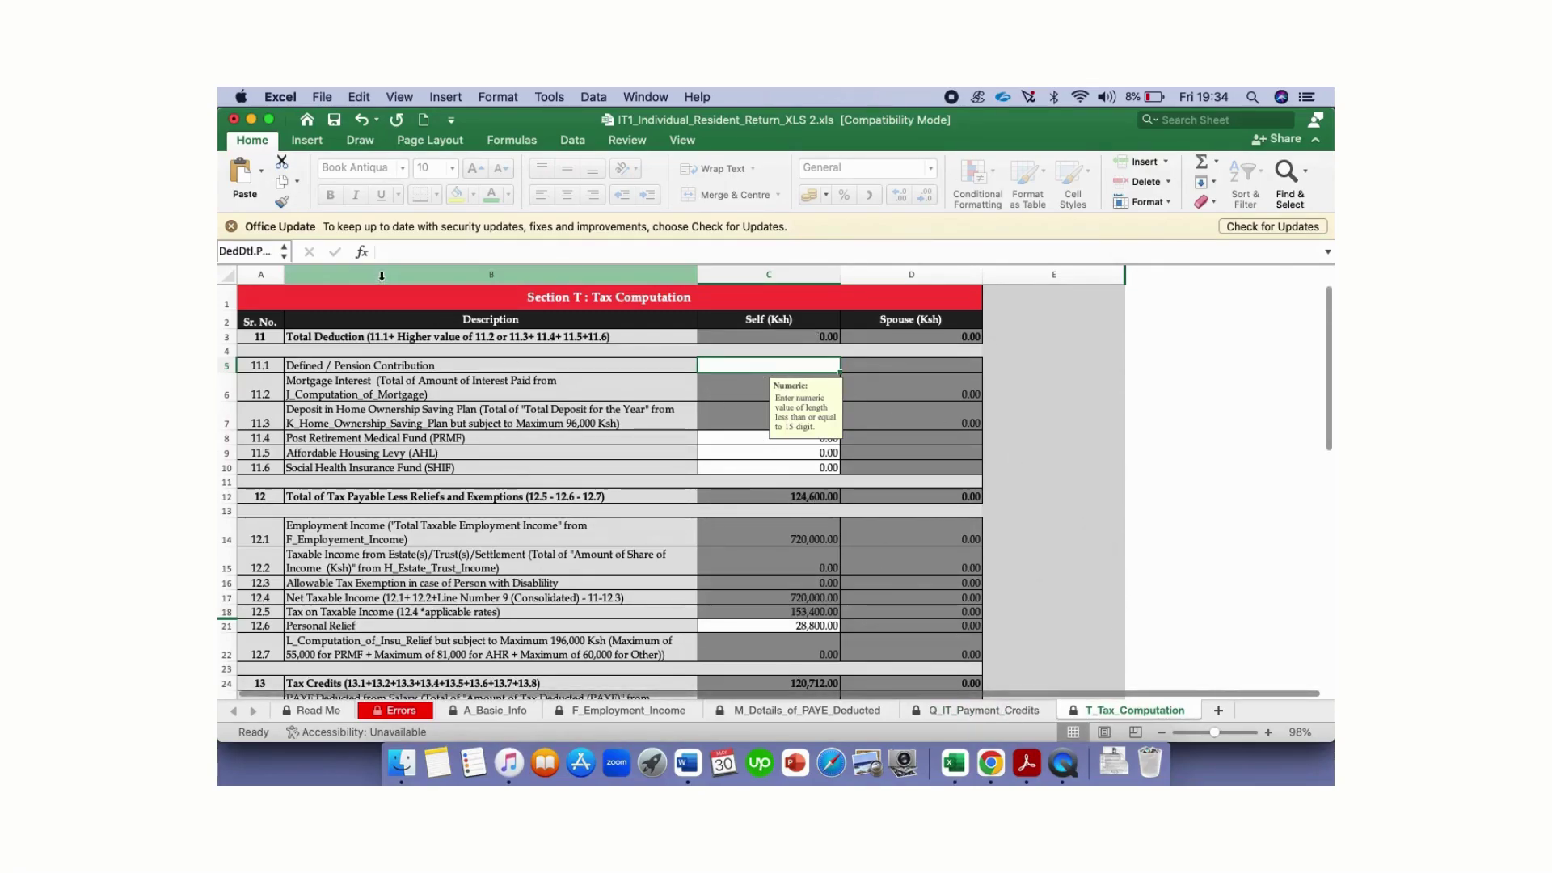
left_click(251, 119)
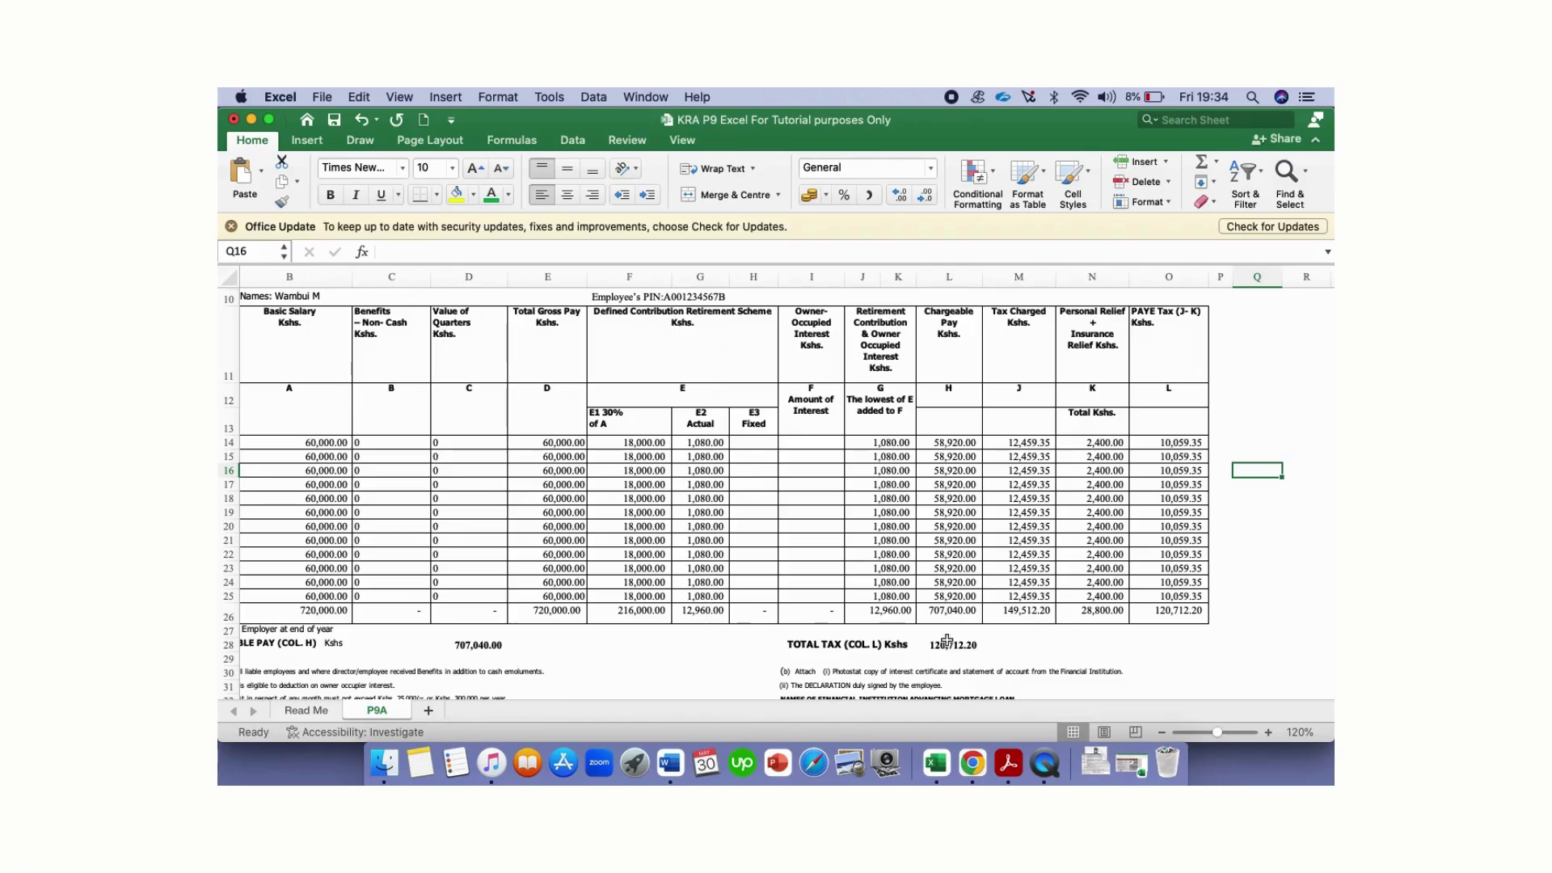
left_click(1138, 769)
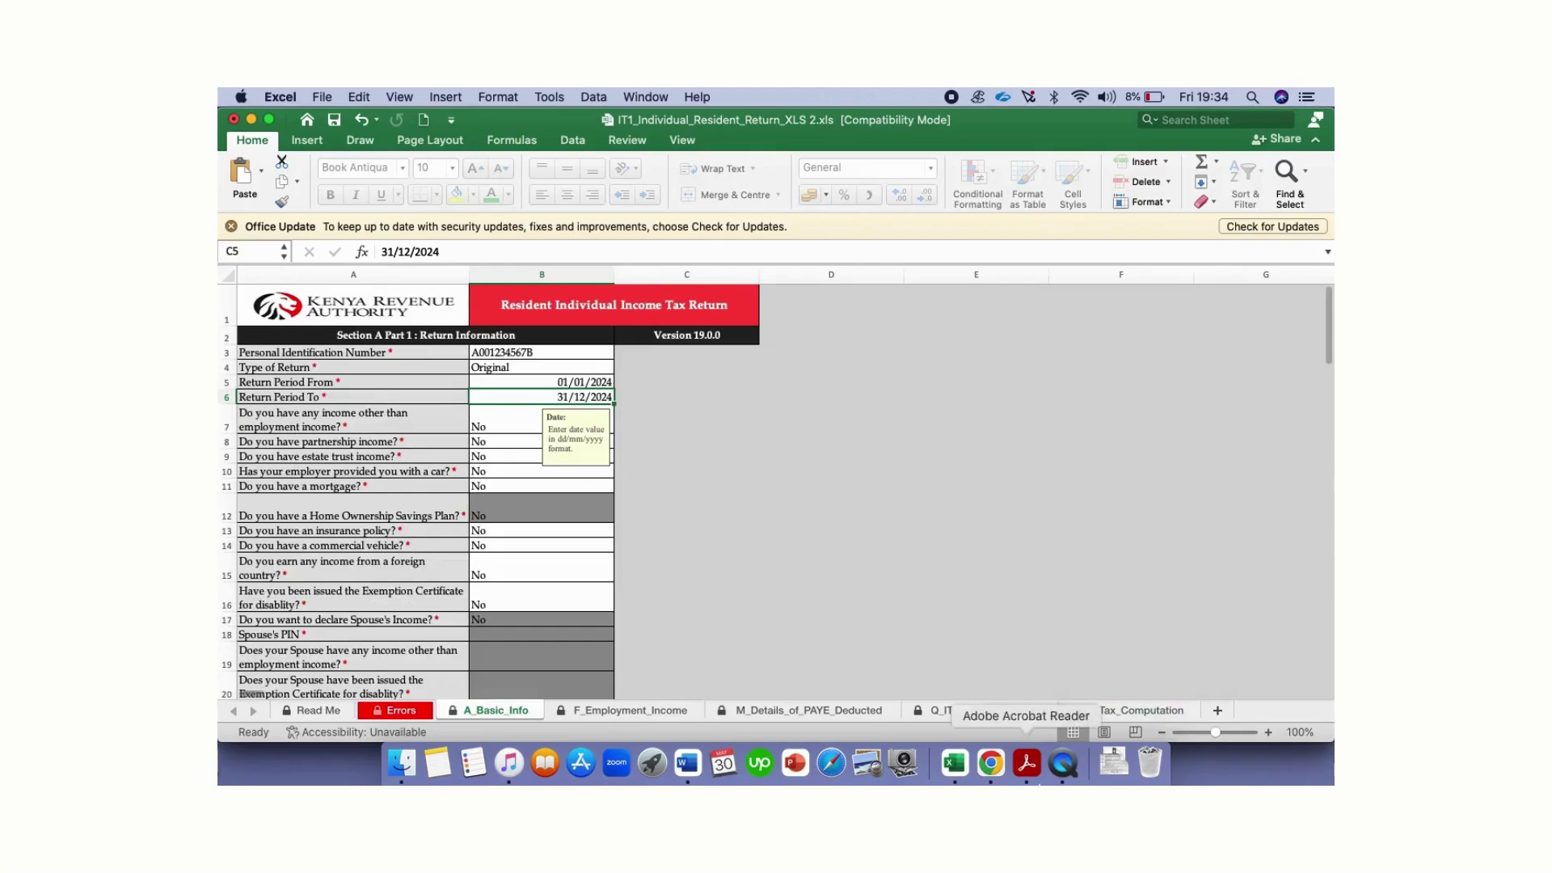
left_click(987, 715)
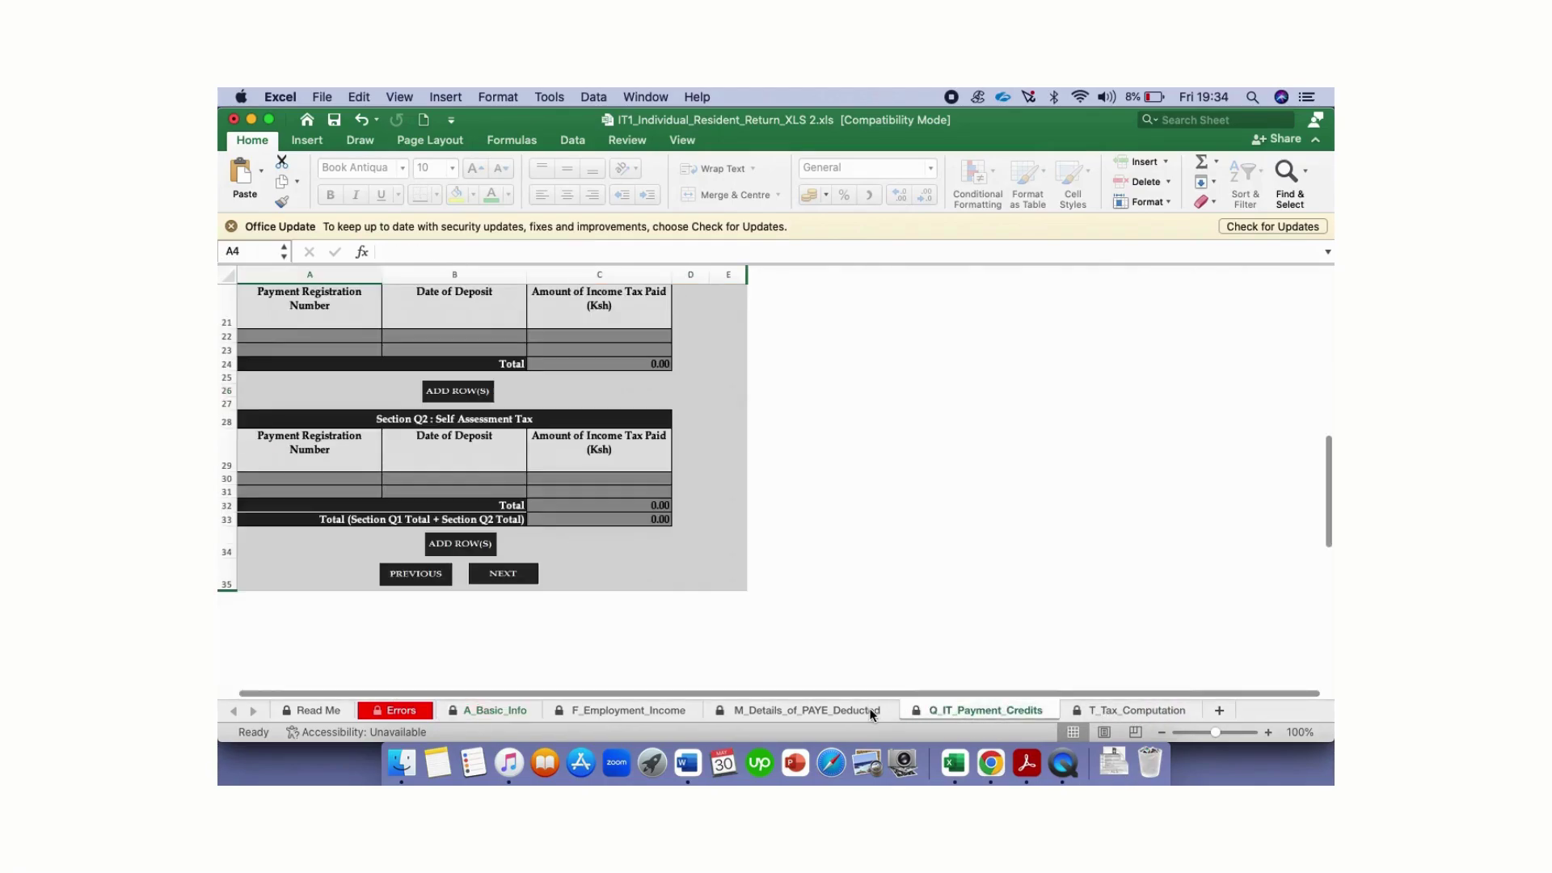
left_click(1075, 710)
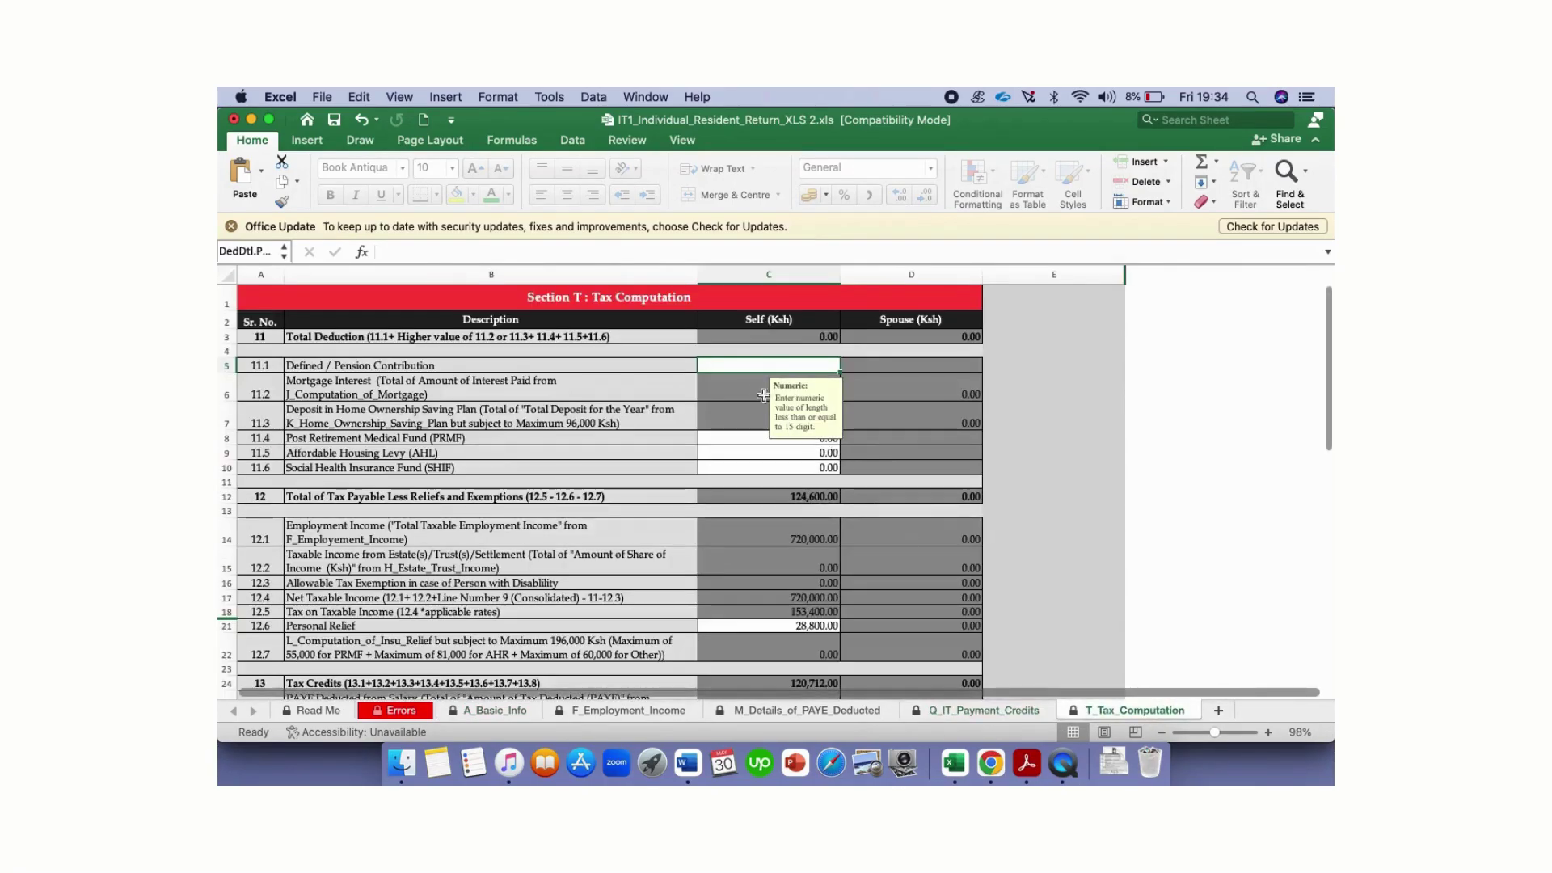
type("12")
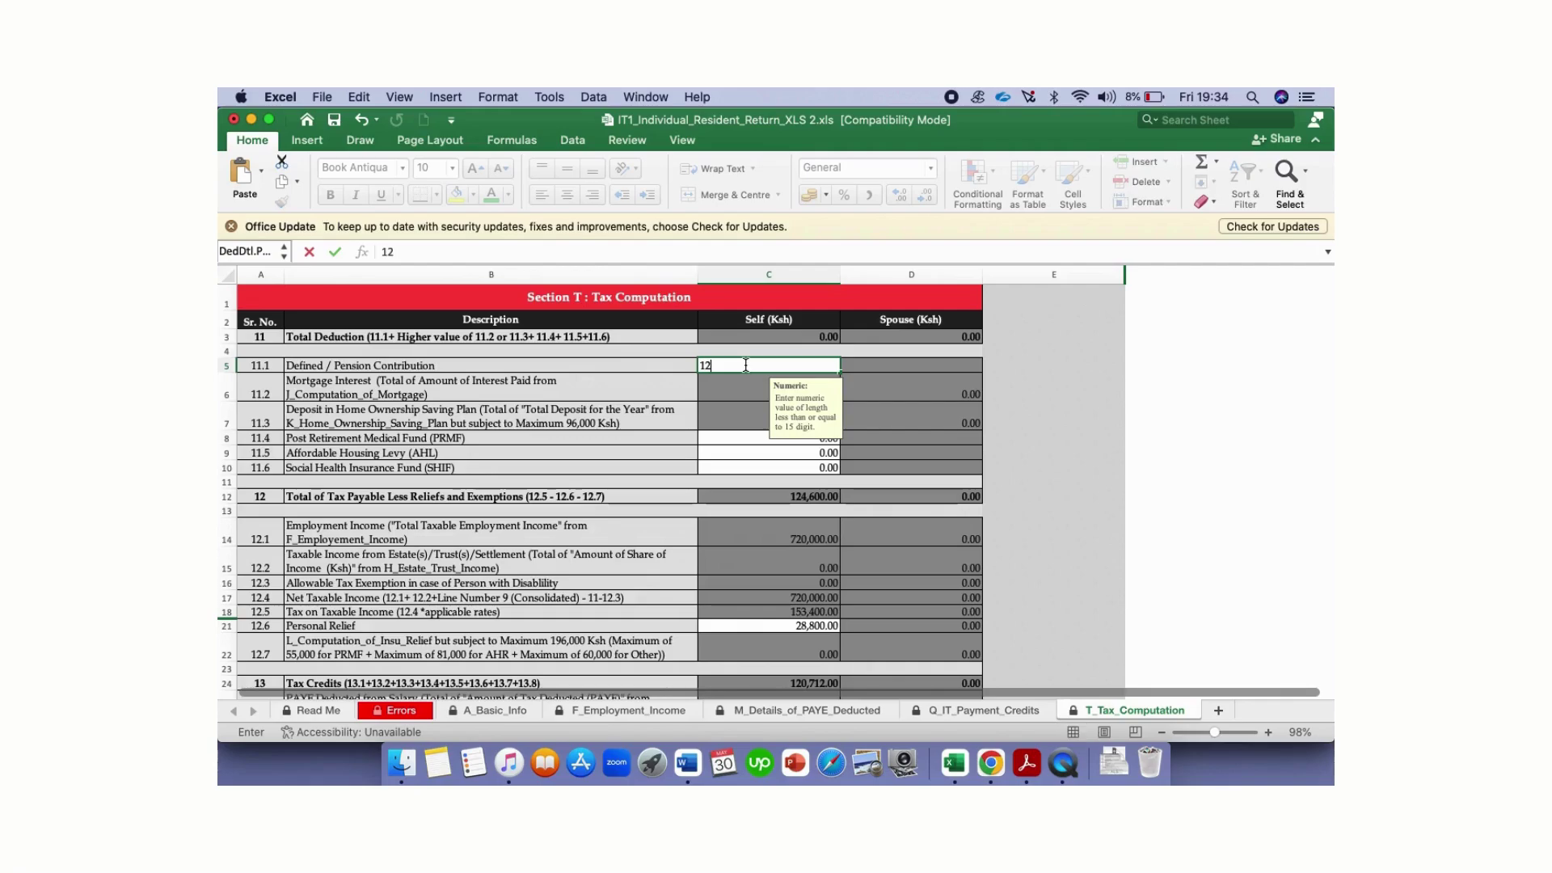
type("960")
left_click(748, 438)
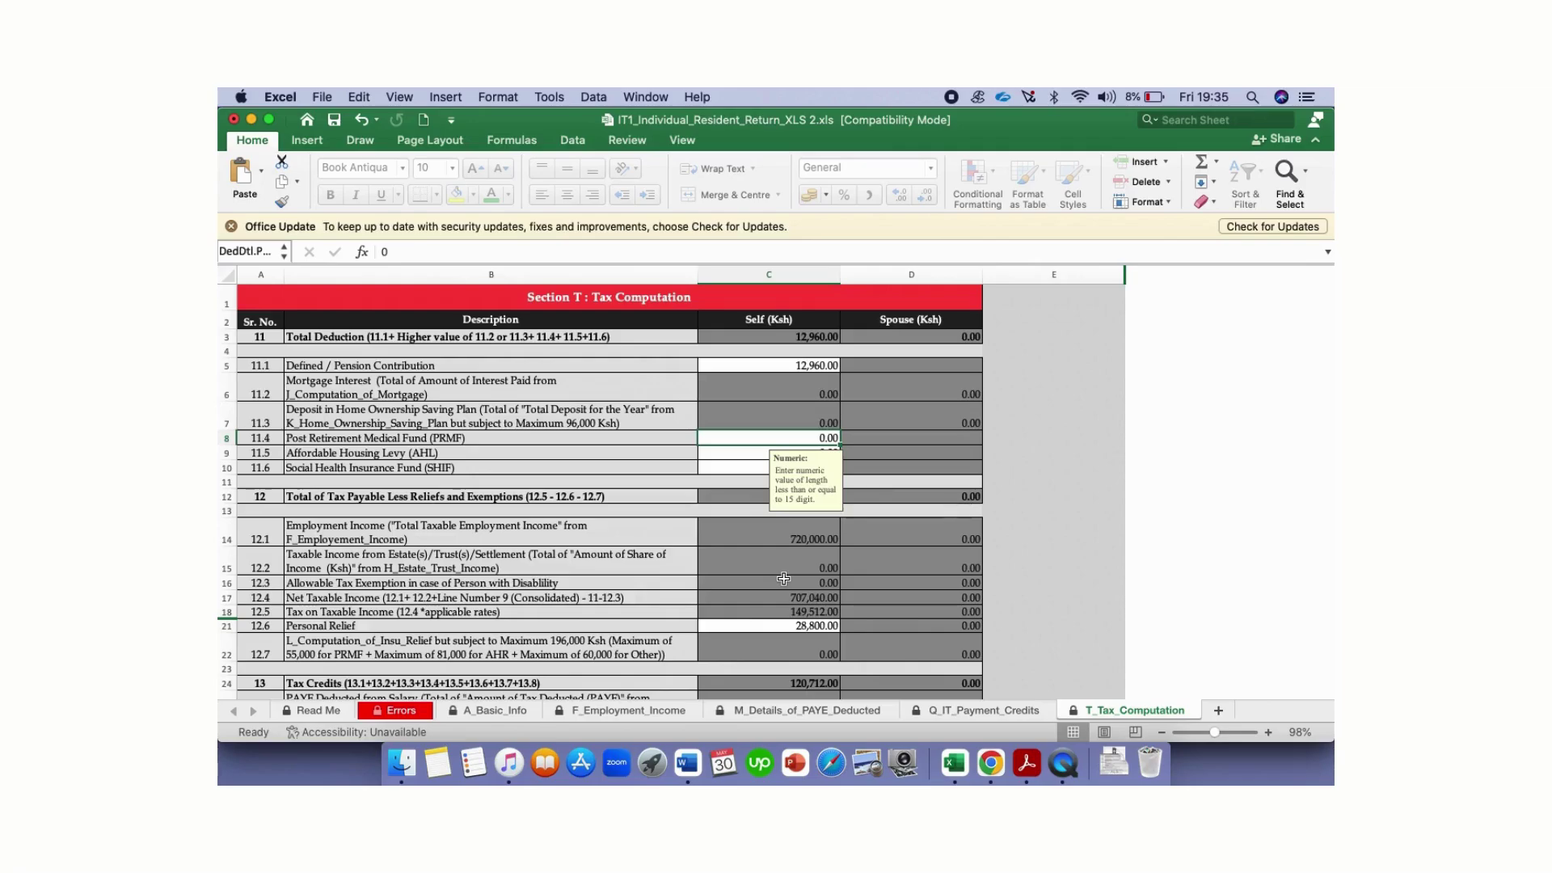
Review the tax computation from the net taxable income and tax credits down to the Tax Due / (Refund Due) row.
scroll(783, 579, "down", 1)
scroll(783, 579, "down", 6)
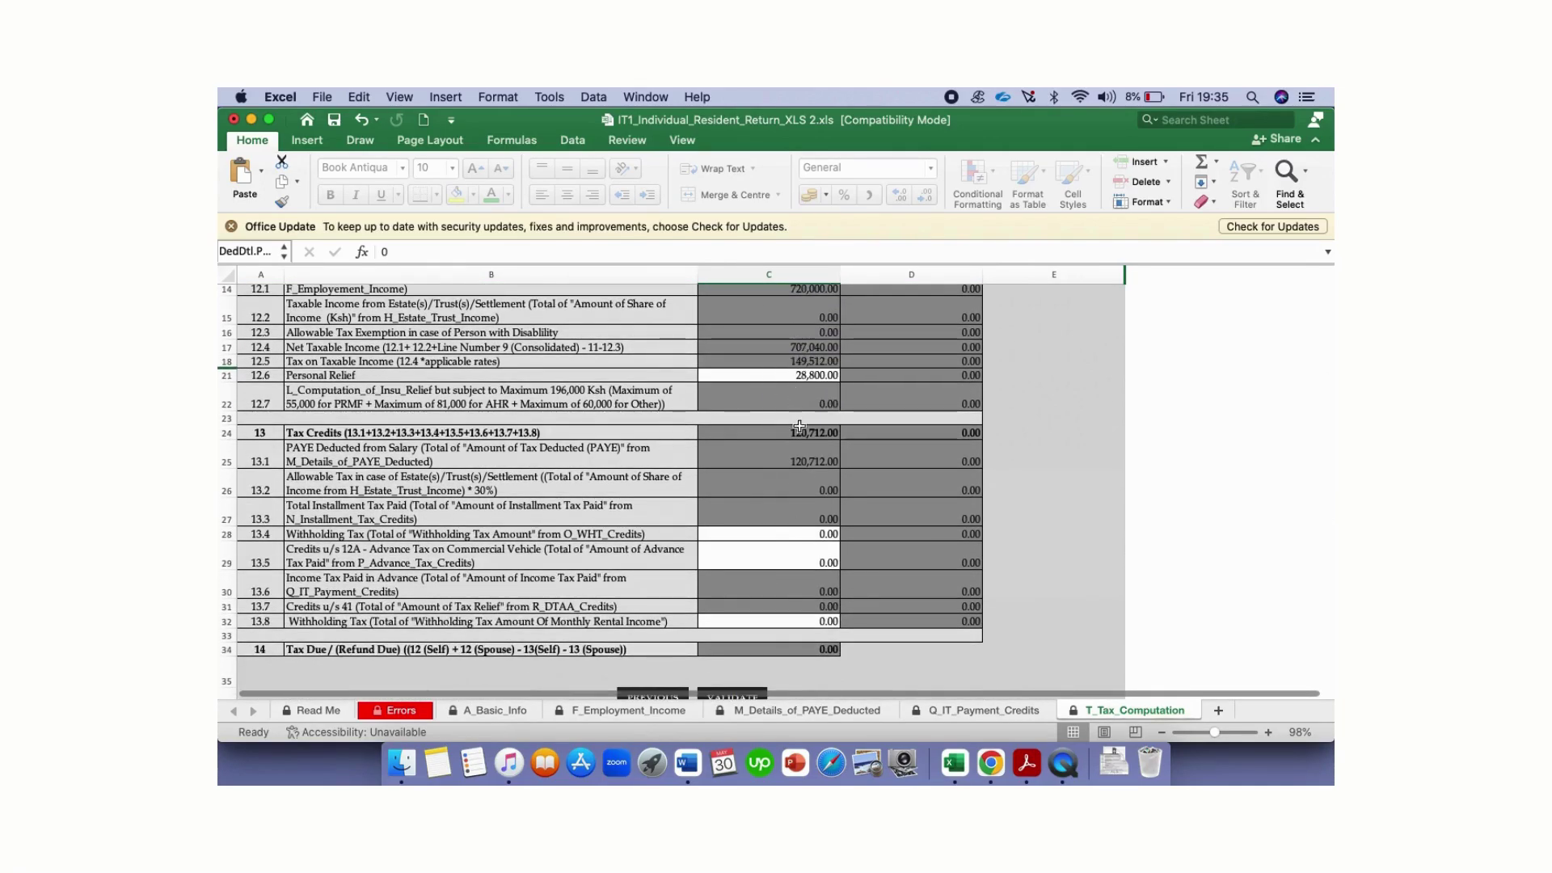
scroll(801, 534, "down", 3)
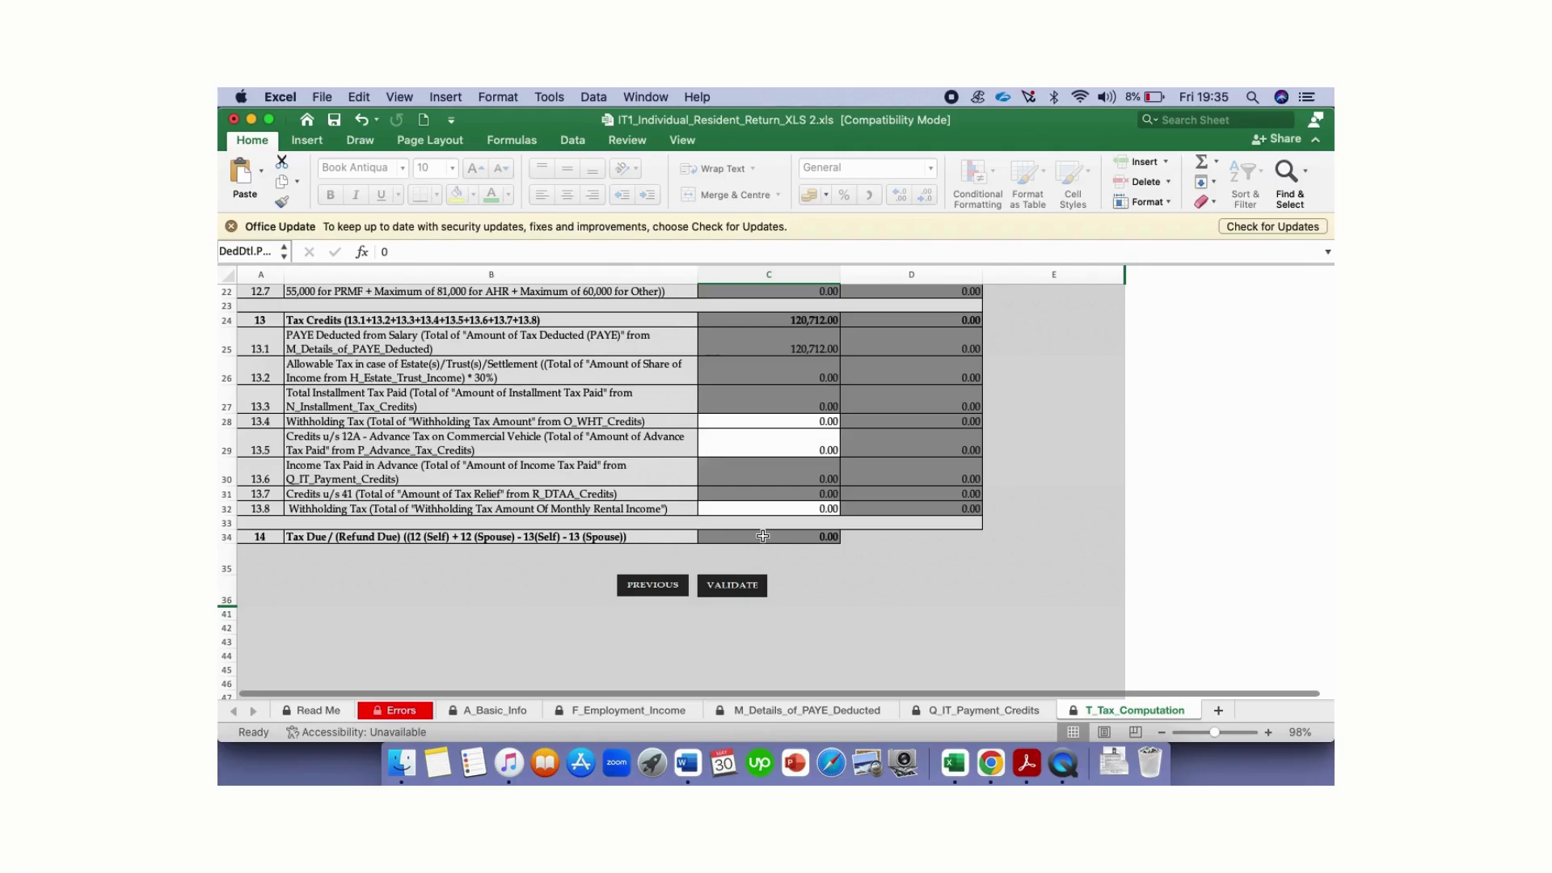
scroll(753, 526, "up", 10)
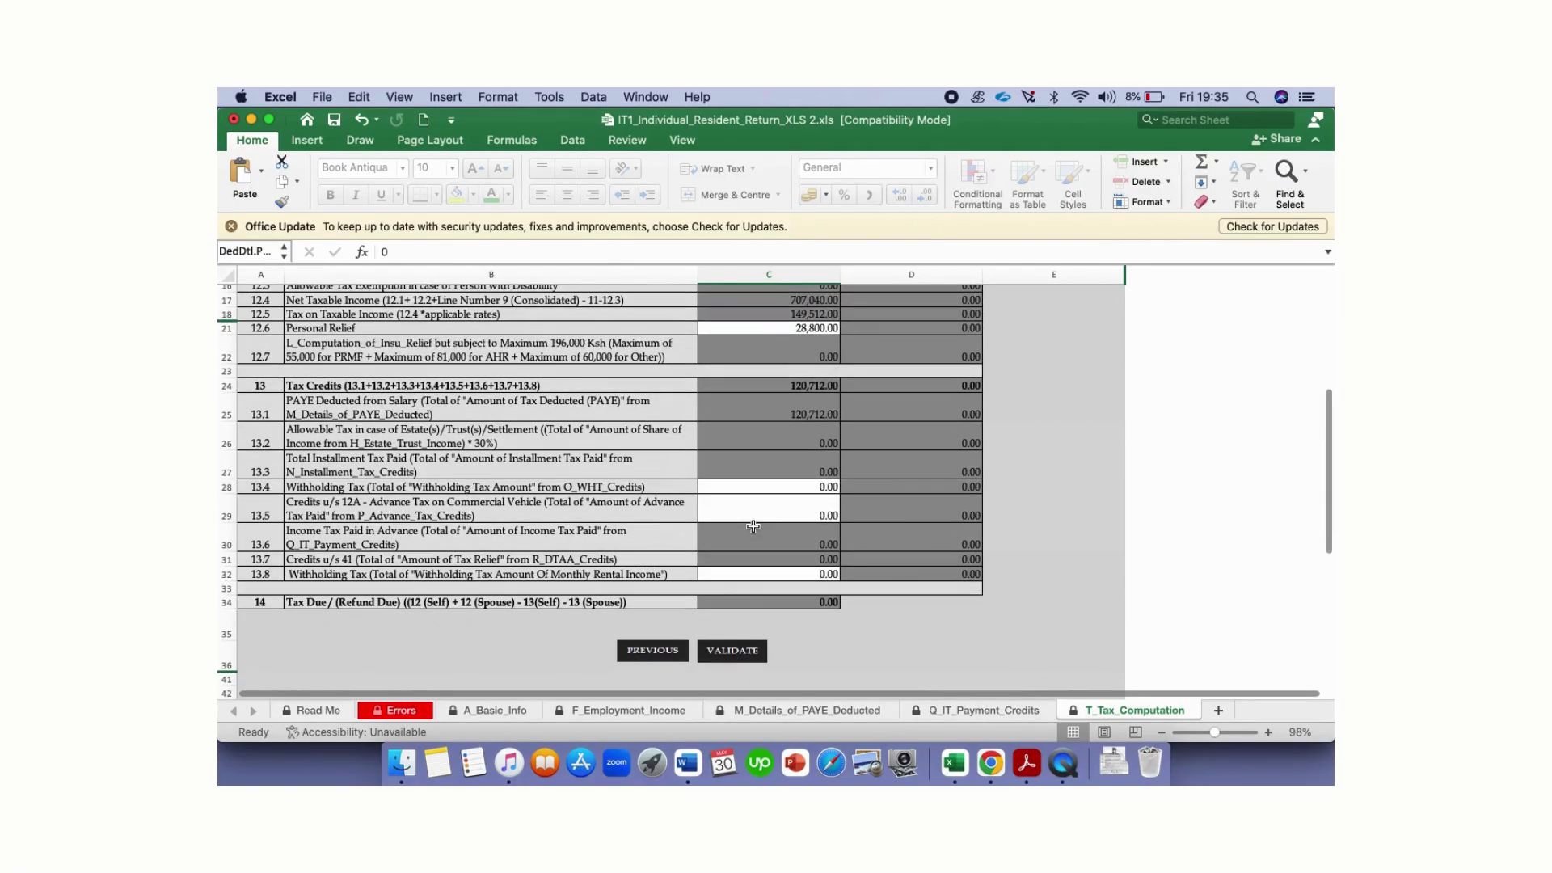
scroll(753, 526, "down", 10)
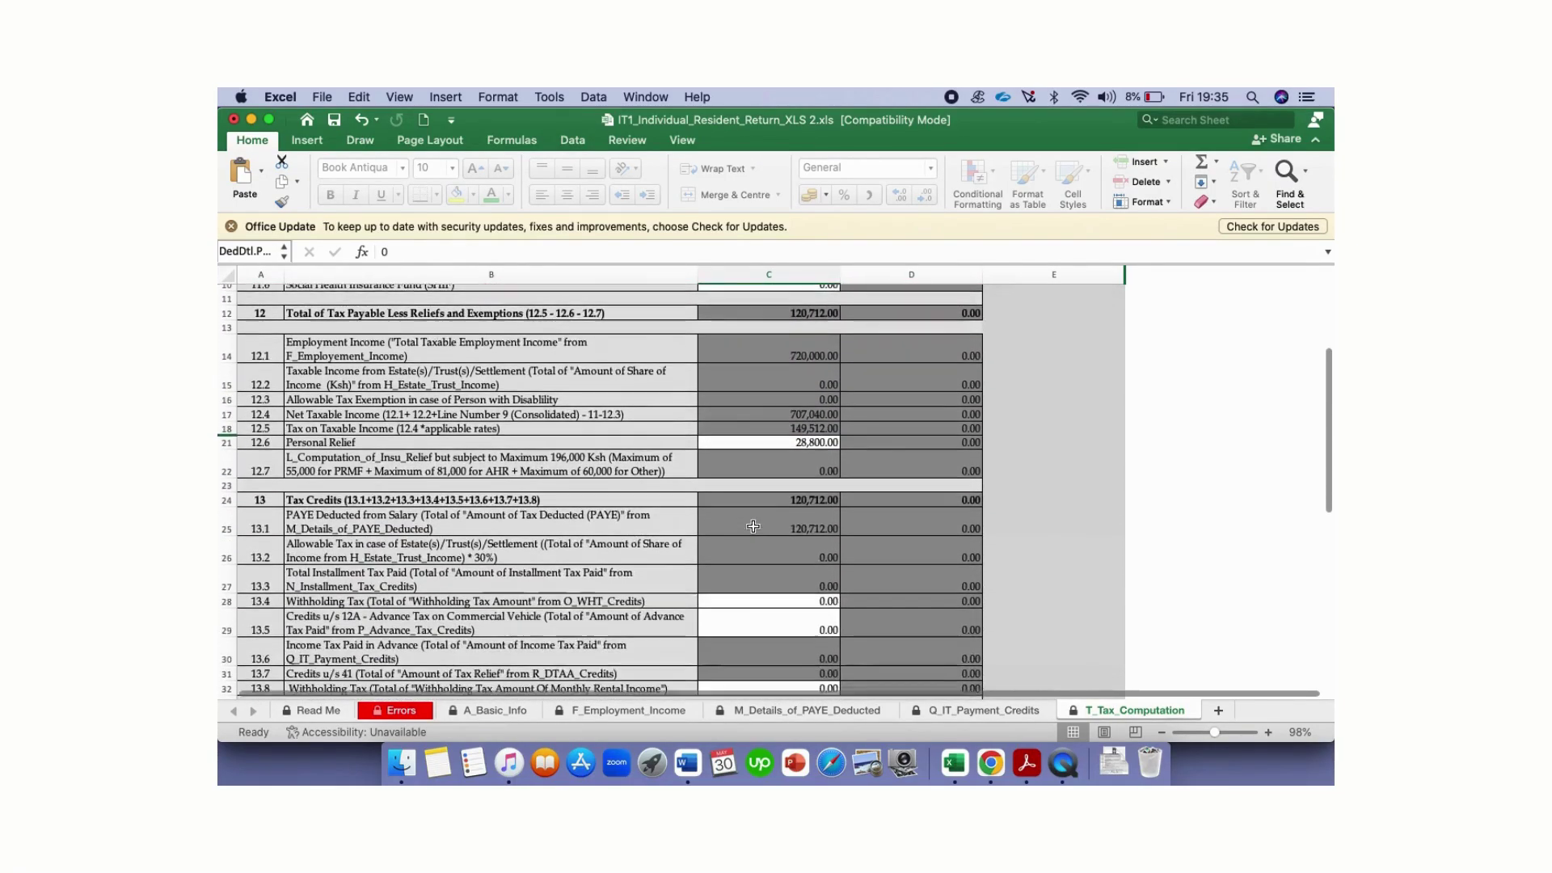